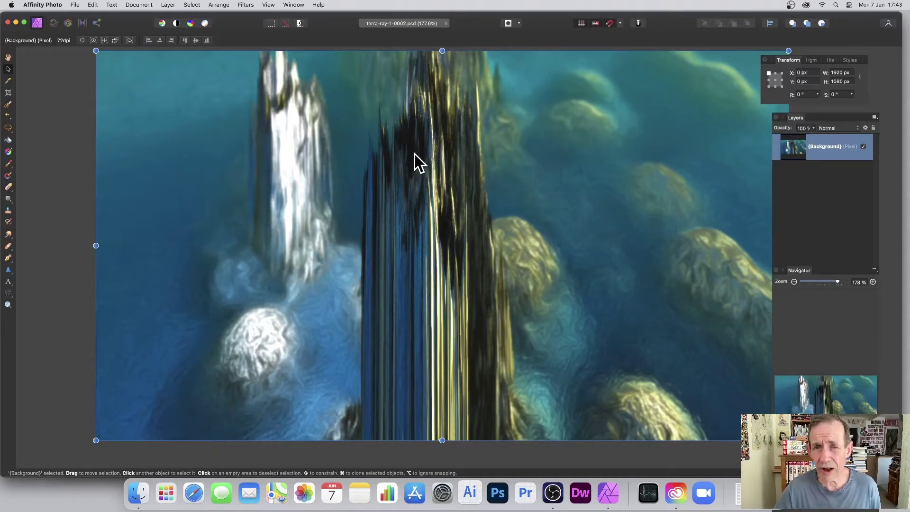
# - Start a Motion Blur on the background image with a radius of 100 px and a rotation of 45°
pyautogui.click(247, 10)
pyautogui.moveTo(269, 5)
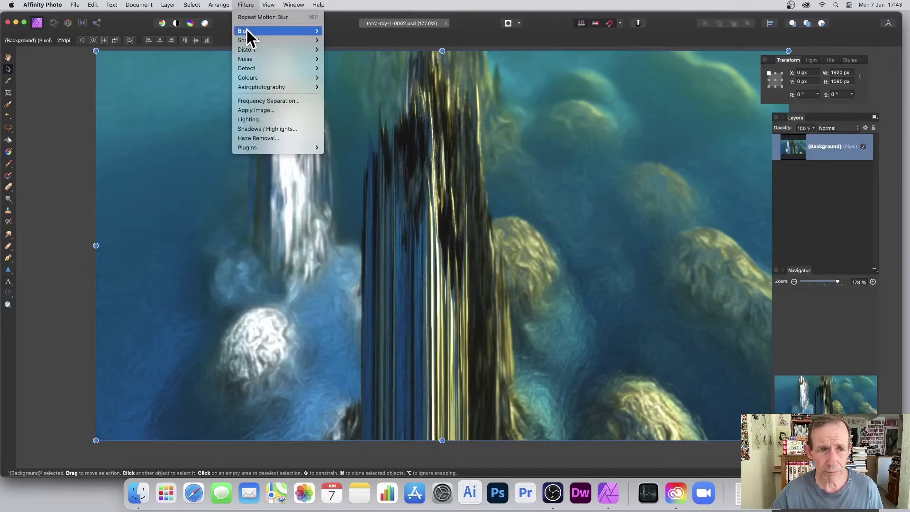
pyautogui.moveTo(246, 28)
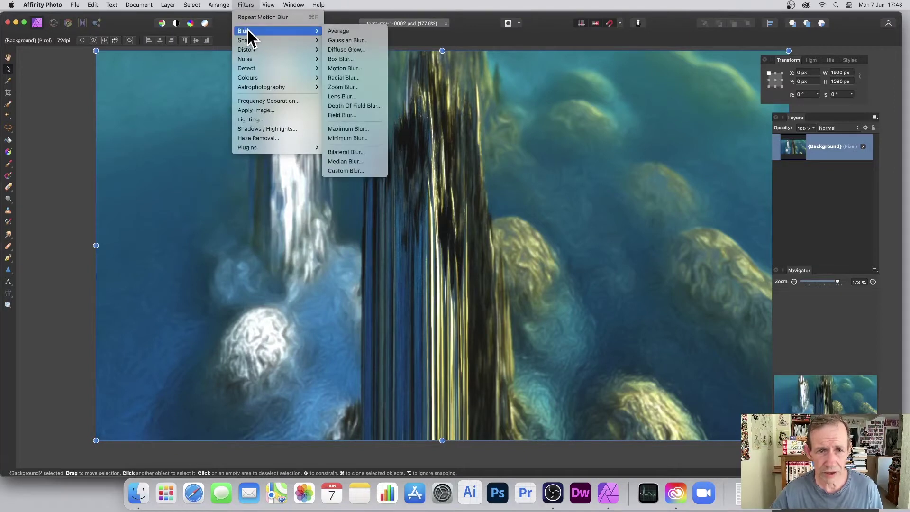
pyautogui.click(352, 67)
pyautogui.moveTo(830, 394); pyautogui.dragTo(516, 167)
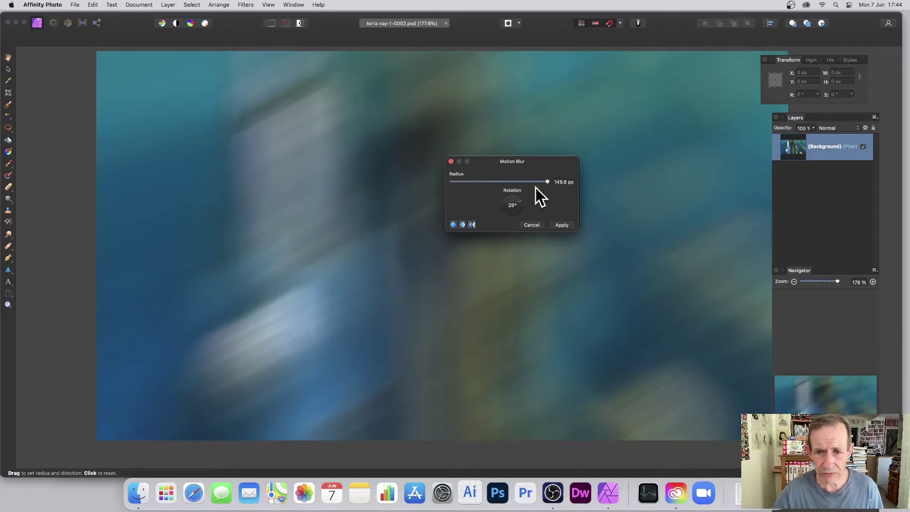
pyautogui.moveTo(549, 181); pyautogui.dragTo(587, 186)
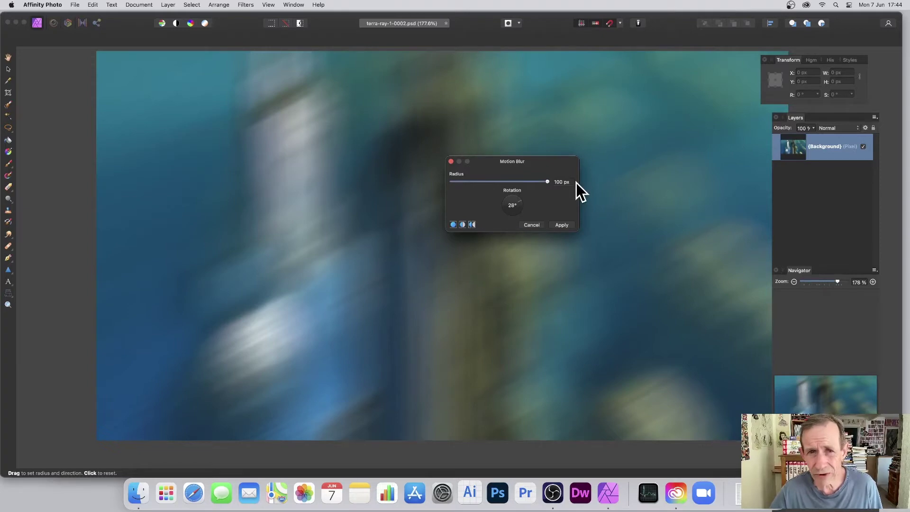
pyautogui.moveTo(520, 203)
pyautogui.mouseDown()
pyautogui.moveTo(520, 214)
pyautogui.moveTo(500, 213)
pyautogui.moveTo(509, 195)
pyautogui.moveTo(520, 199)
pyautogui.mouseUp()
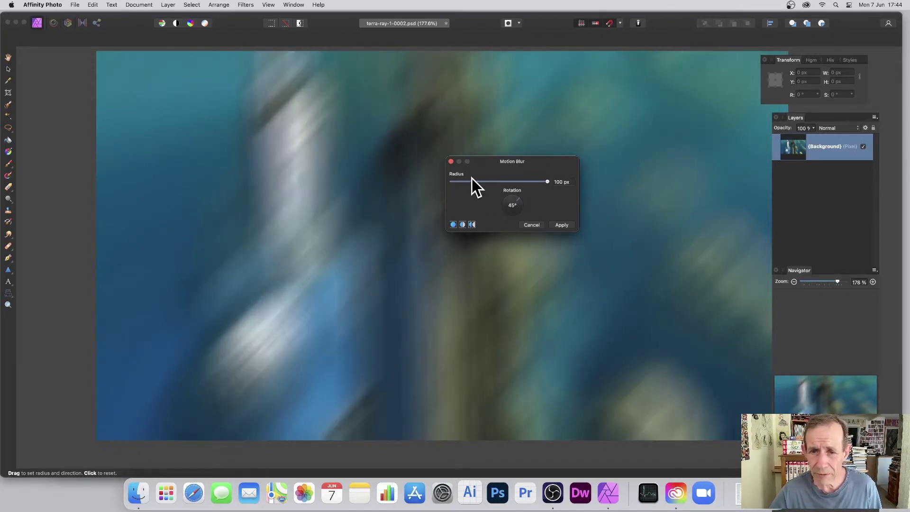
# - Adjust the Motion Blur directly on the canvas to a radius of about 177.7 px and a rotation of about 97°, and apply it
pyautogui.moveTo(494, 165); pyautogui.dragTo(602, 178)
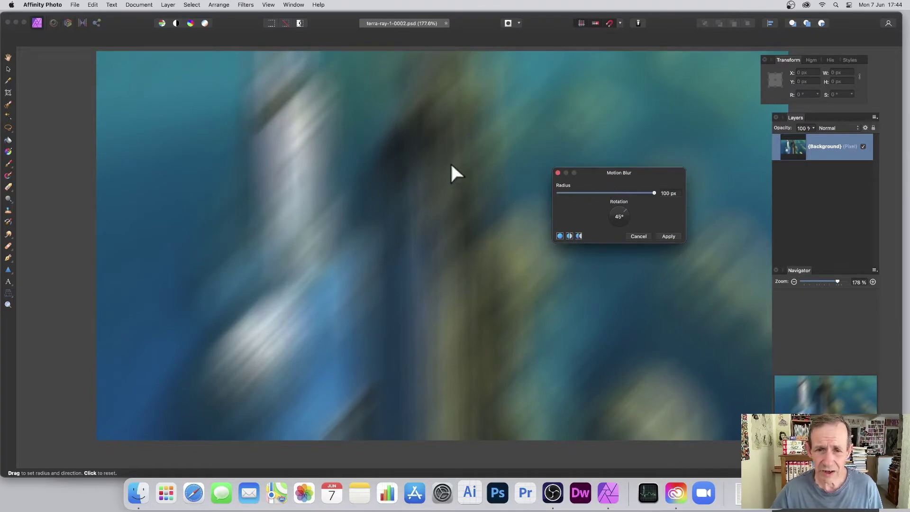
pyautogui.moveTo(451, 171)
pyautogui.mouseDown()
pyautogui.moveTo(524, 177)
pyautogui.moveTo(610, 147)
pyautogui.moveTo(383, 123)
pyautogui.moveTo(266, 178)
pyautogui.moveTo(494, 258)
pyautogui.moveTo(417, 106)
pyautogui.moveTo(437, 133)
pyautogui.moveTo(457, 318)
pyautogui.moveTo(505, 159)
pyautogui.moveTo(395, 108)
pyautogui.moveTo(319, 280)
pyautogui.moveTo(493, 291)
pyautogui.moveTo(483, 169)
pyautogui.moveTo(544, 153)
pyautogui.moveTo(618, 149)
pyautogui.moveTo(662, 204)
pyautogui.mouseUp()
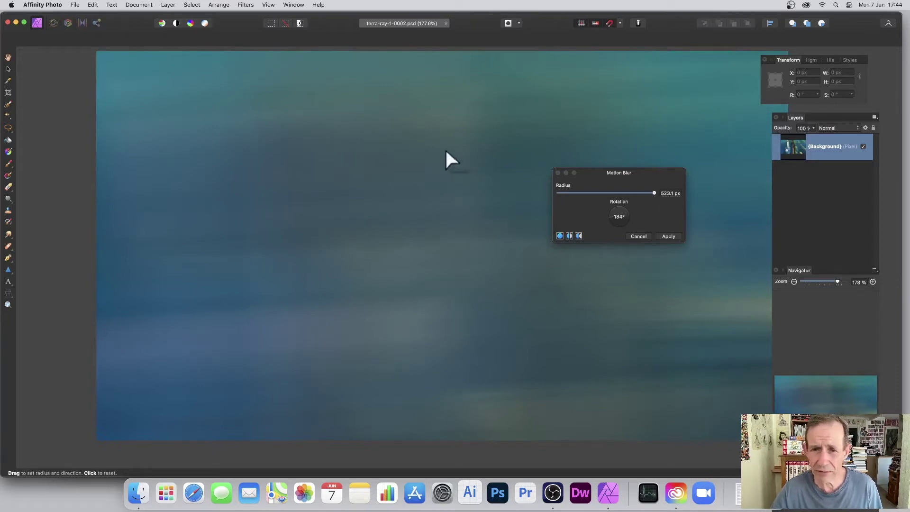
pyautogui.moveTo(447, 157)
pyautogui.mouseDown()
pyautogui.moveTo(555, 152)
pyautogui.moveTo(395, 179)
pyautogui.moveTo(403, 184)
pyautogui.moveTo(404, 91)
pyautogui.moveTo(412, 189)
pyautogui.moveTo(155, 218)
pyautogui.moveTo(193, 226)
pyautogui.moveTo(478, 116)
pyautogui.moveTo(412, 49)
pyautogui.moveTo(342, 145)
pyautogui.moveTo(404, 259)
pyautogui.moveTo(413, 256)
pyautogui.moveTo(403, 260)
pyautogui.moveTo(410, 256)
pyautogui.mouseUp()
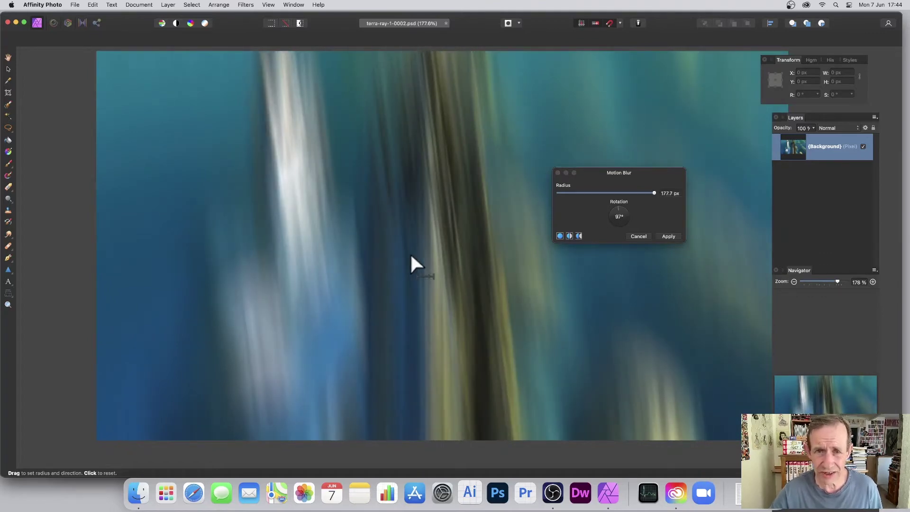
pyautogui.click(669, 236)
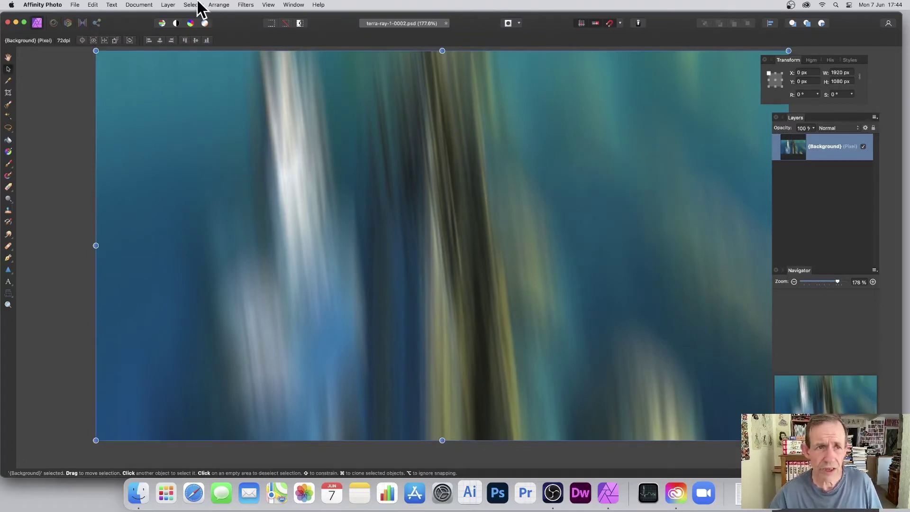
# - Preview fading the Motion Blur at 50% with the Screen blend mode, and cancel the fade
pyautogui.click(169, 7)
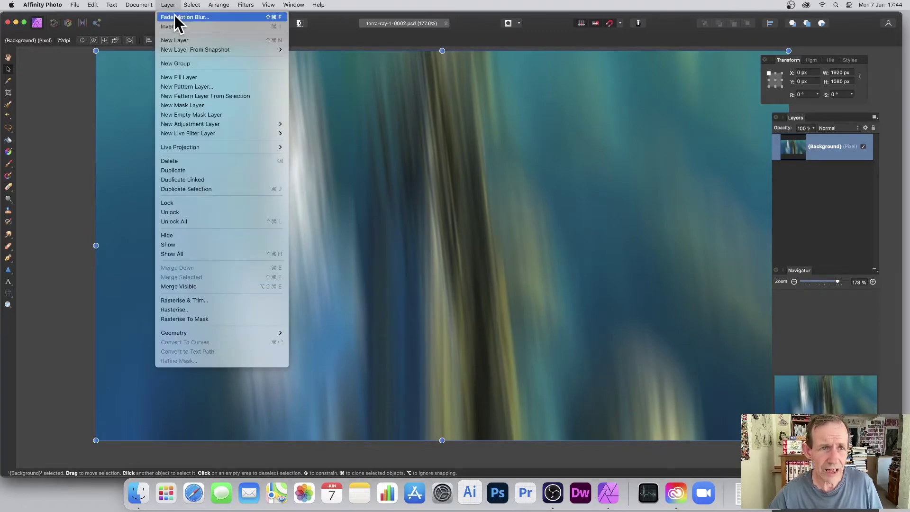
pyautogui.click(187, 17)
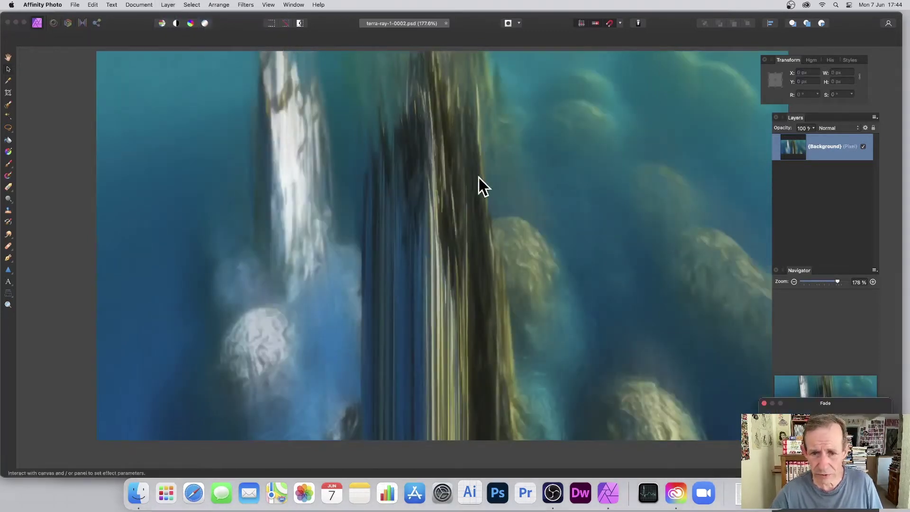
pyautogui.moveTo(593, 241); pyautogui.dragTo(556, 211)
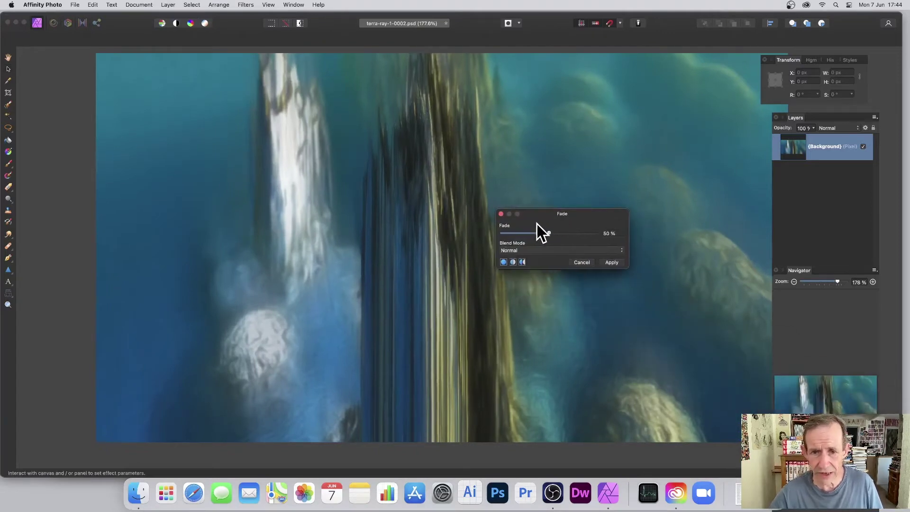
pyautogui.click(531, 250)
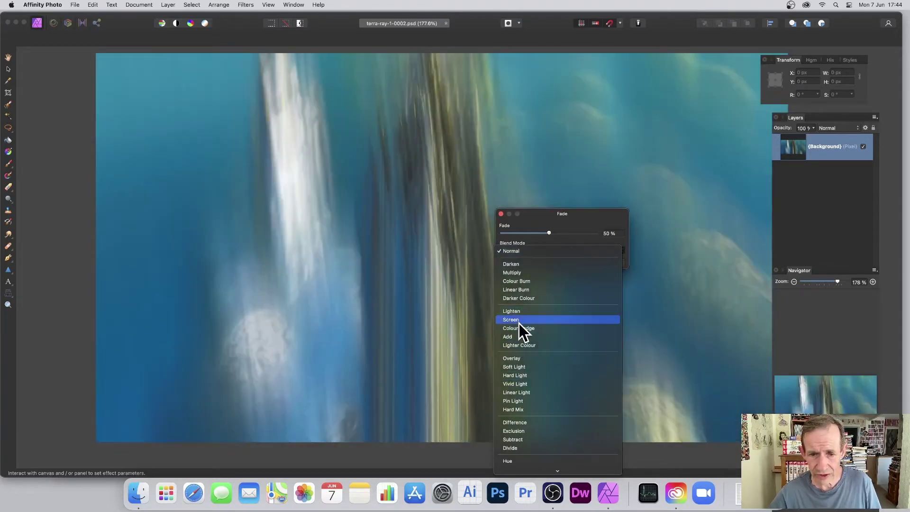
pyautogui.click(519, 322)
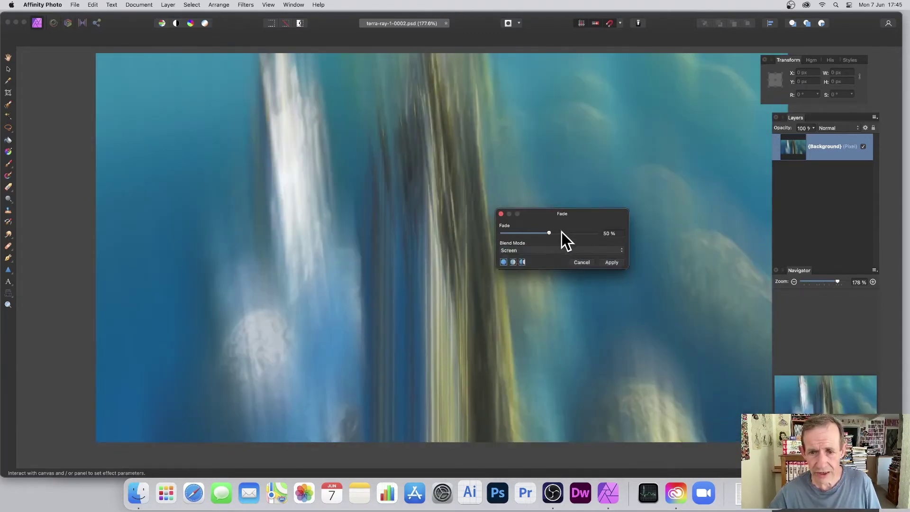
pyautogui.moveTo(573, 219); pyautogui.dragTo(636, 226)
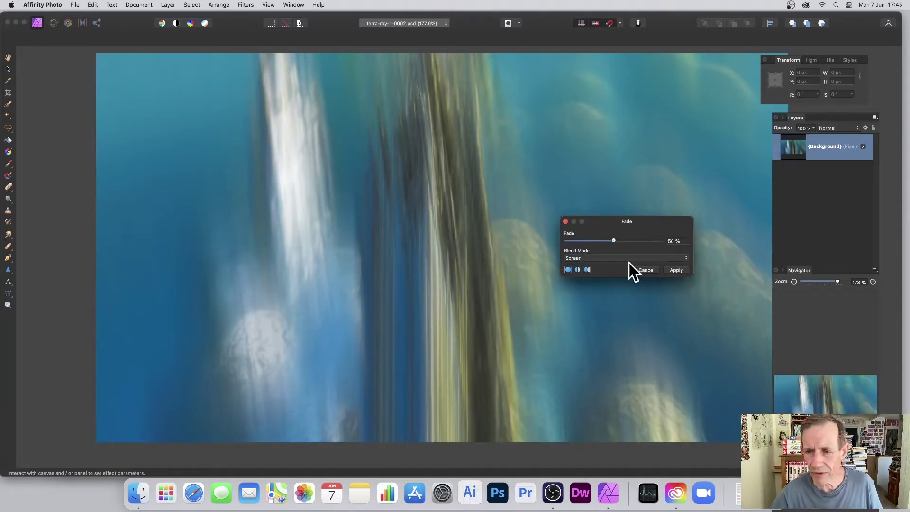
pyautogui.click(646, 270)
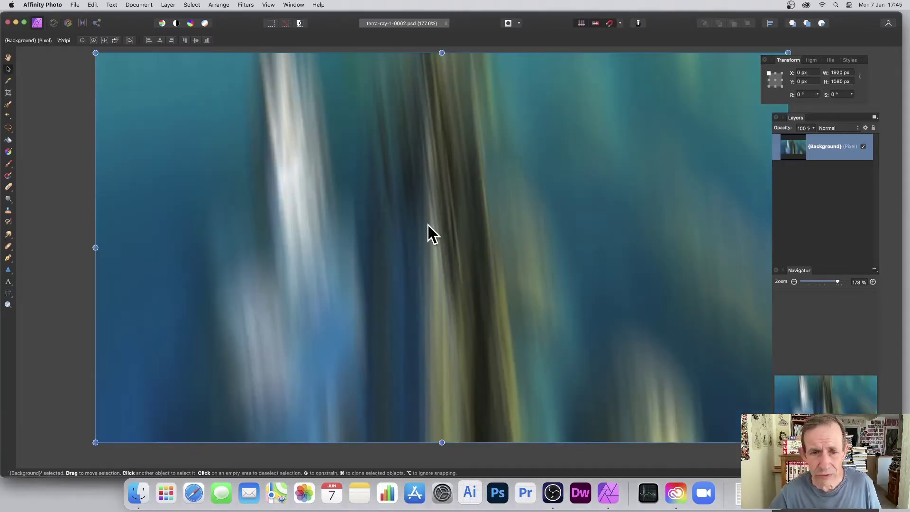
# - Repeat the last Motion Blur twice on the background image
pyautogui.click(245, 6)
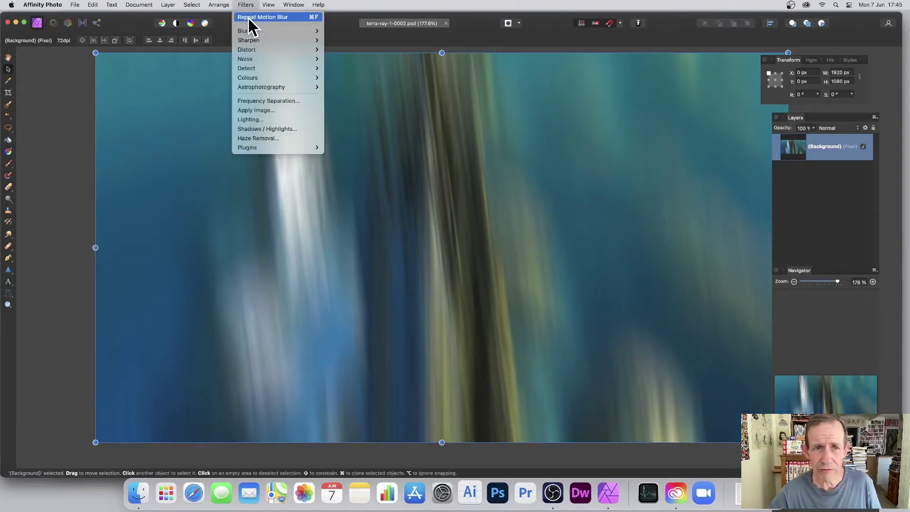
pyautogui.click(249, 17)
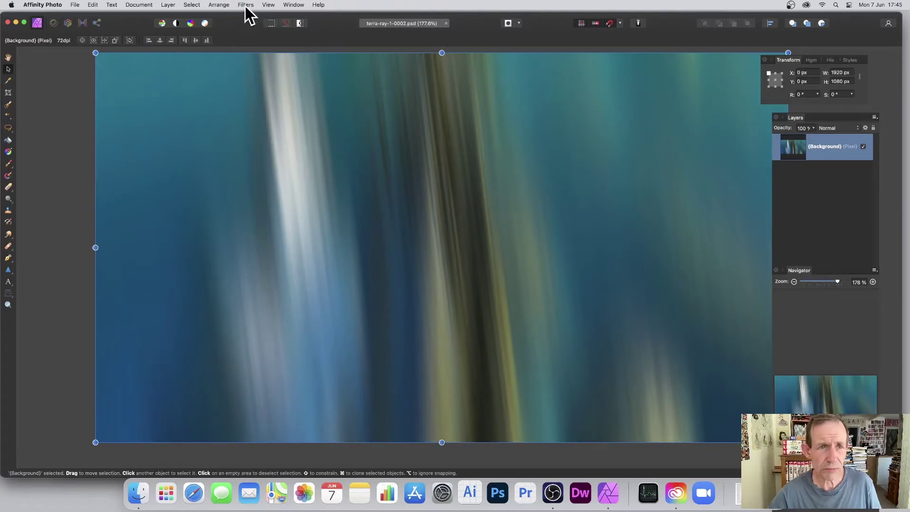
pyautogui.click(246, 6)
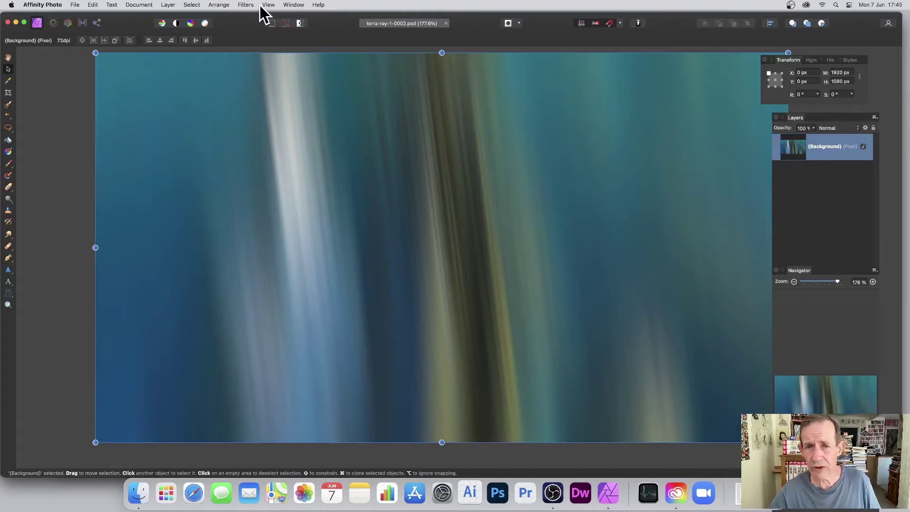
# - Show the Macro studio panel and close it again
pyautogui.click(268, 4)
pyautogui.moveTo(304, 199)
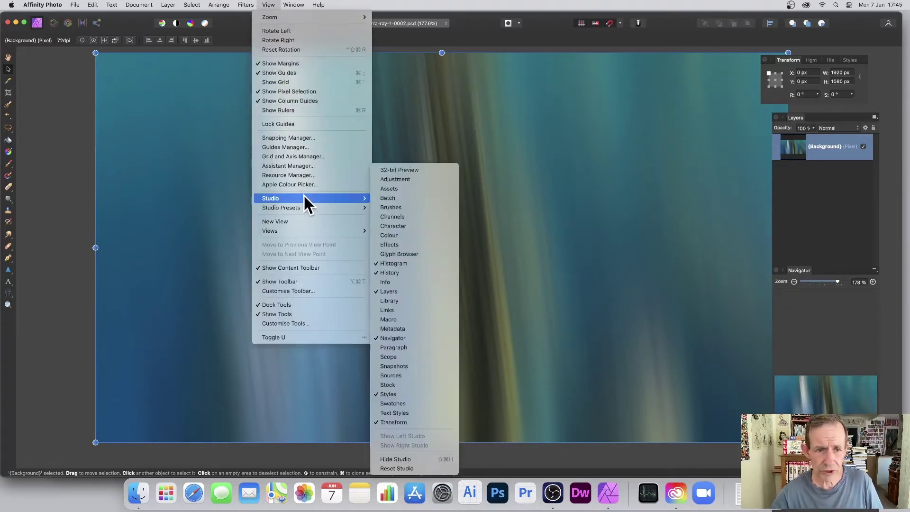
pyautogui.click(400, 319)
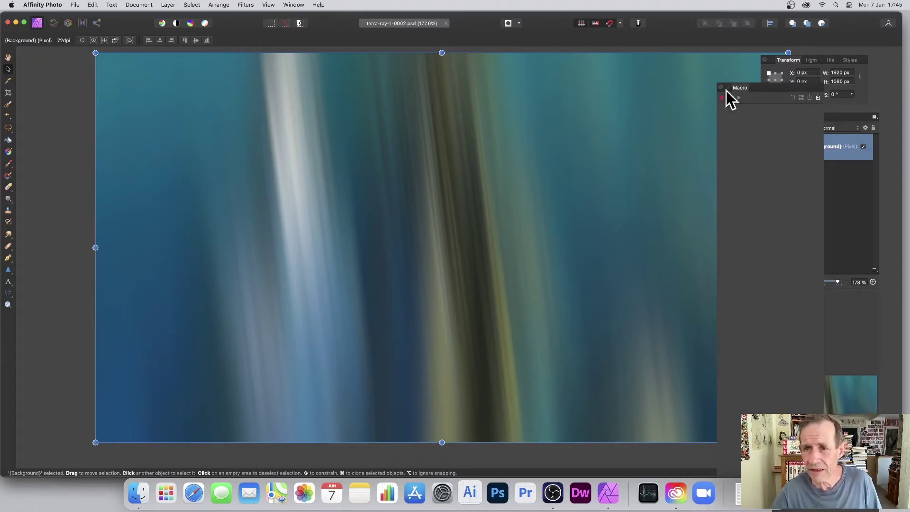
pyautogui.moveTo(723, 88); pyautogui.dragTo(719, 87)
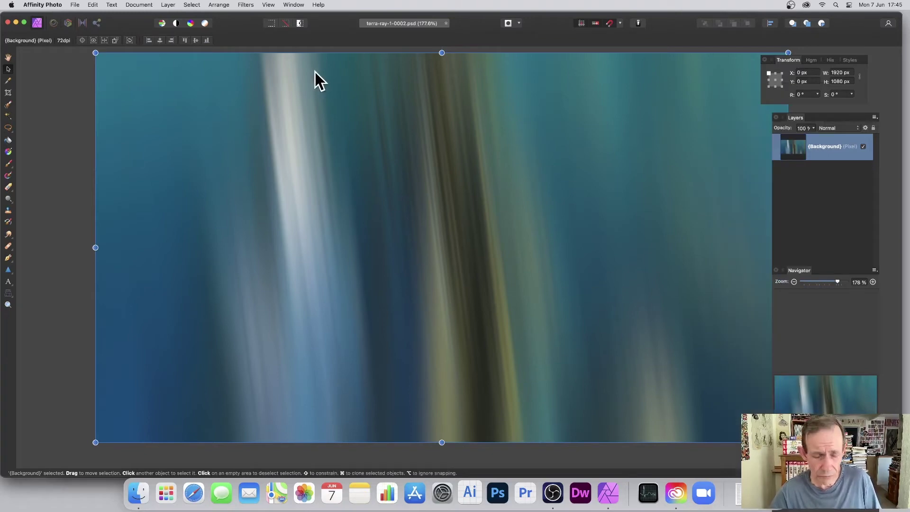
# - Undo the motion blurs, and place a copy of the background layer scaled to about 1080 × 607.5 px near the image centre
pyautogui.press('super+z')
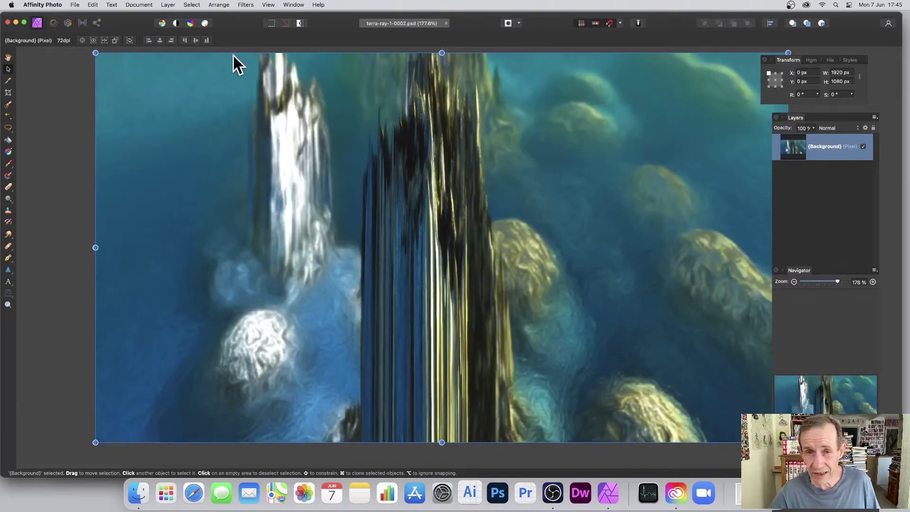
pyautogui.click(168, 5)
pyautogui.click(172, 169)
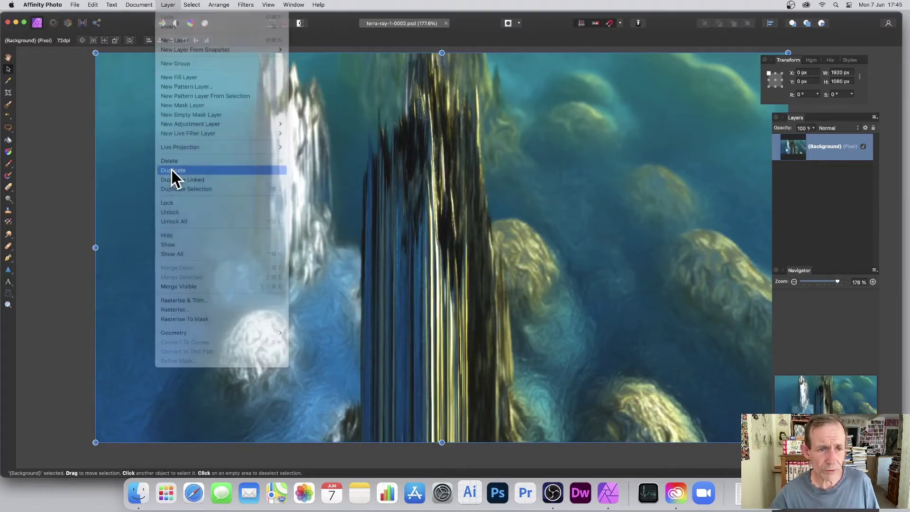
pyautogui.moveTo(95, 52); pyautogui.dragTo(398, 224)
pyautogui.moveTo(486, 353); pyautogui.dragTo(326, 269)
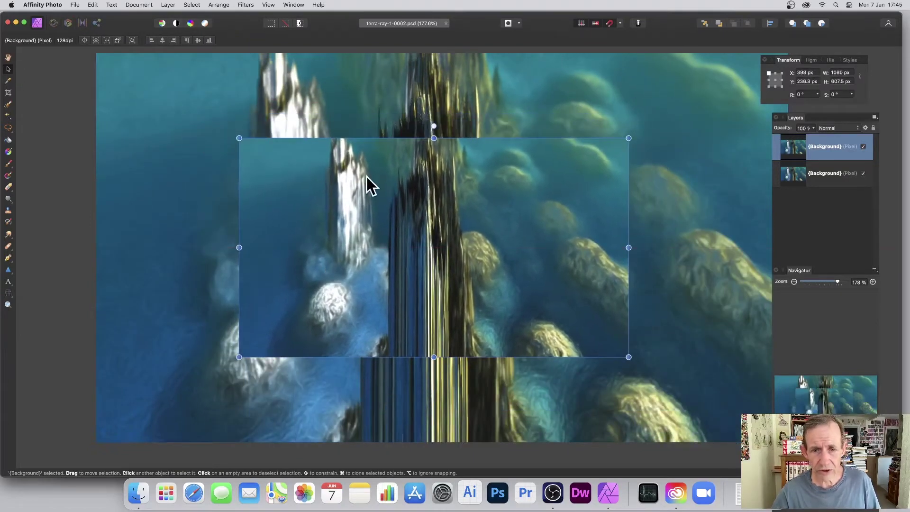
# - Apply a near-vertical Motion Blur with a radius of about 73.9 px to the smaller layer copy
pyautogui.click(245, 5)
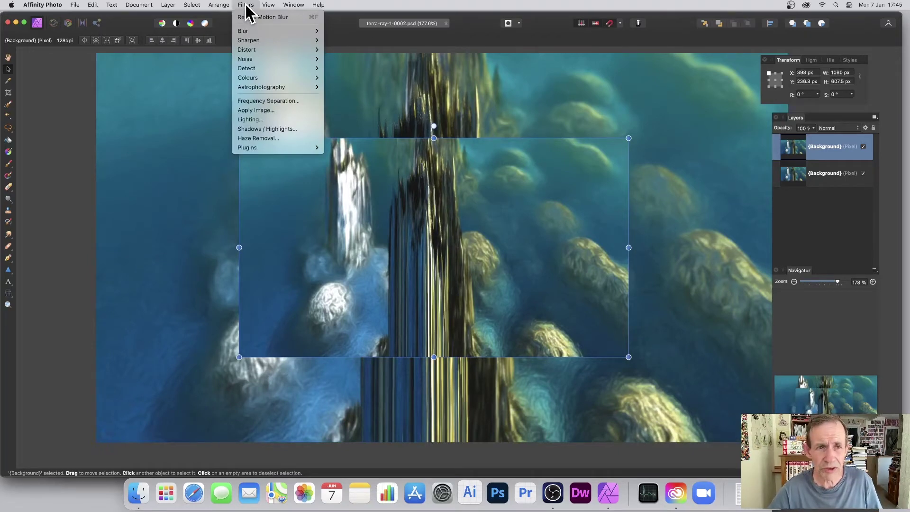
pyautogui.moveTo(245, 30)
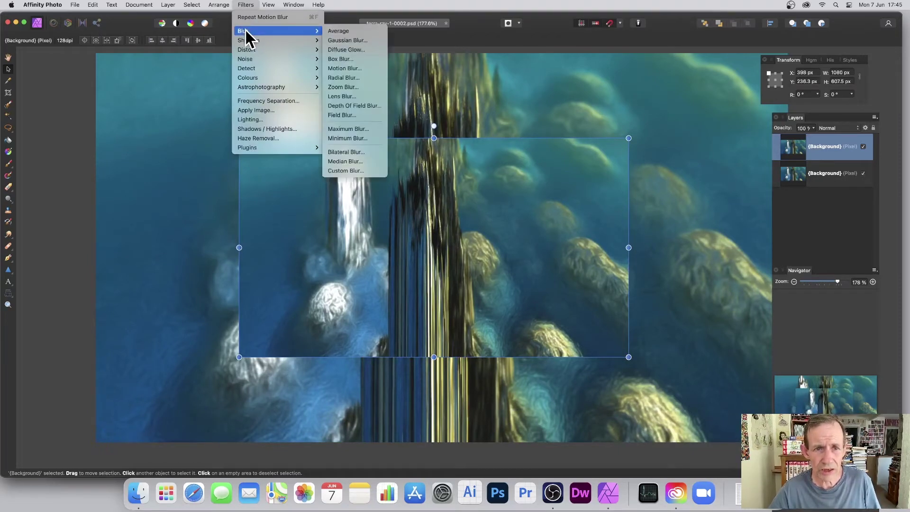
pyautogui.click(344, 68)
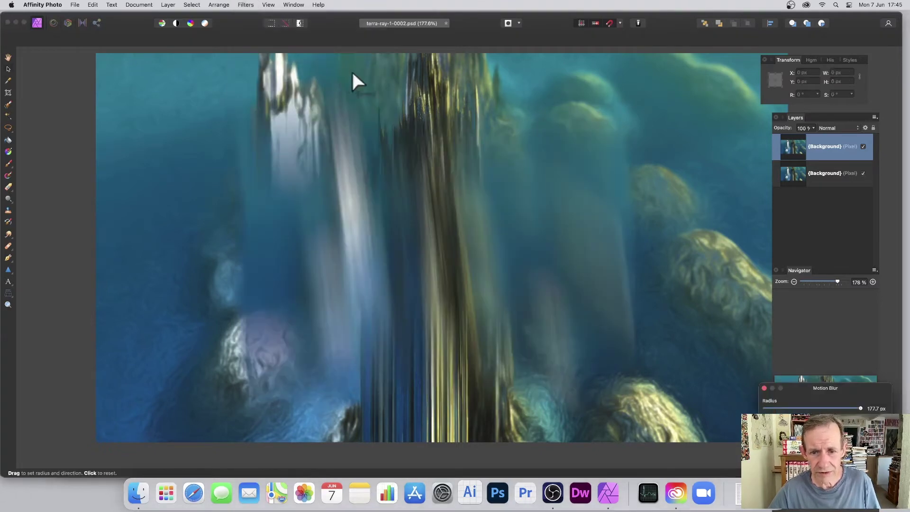
pyautogui.moveTo(419, 219); pyautogui.dragTo(431, 167)
pyautogui.moveTo(353, 148); pyautogui.dragTo(350, 88)
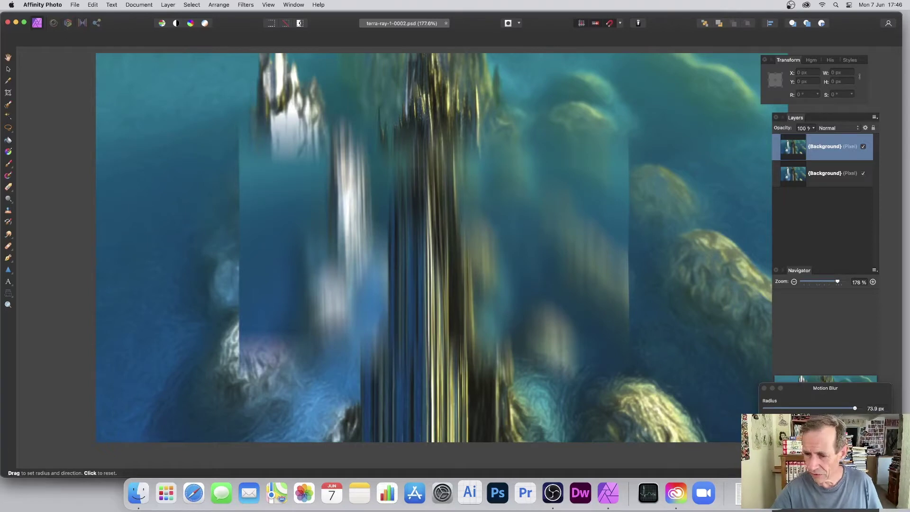
pyautogui.hscroll(-1, 349, 85)
pyautogui.press('v')
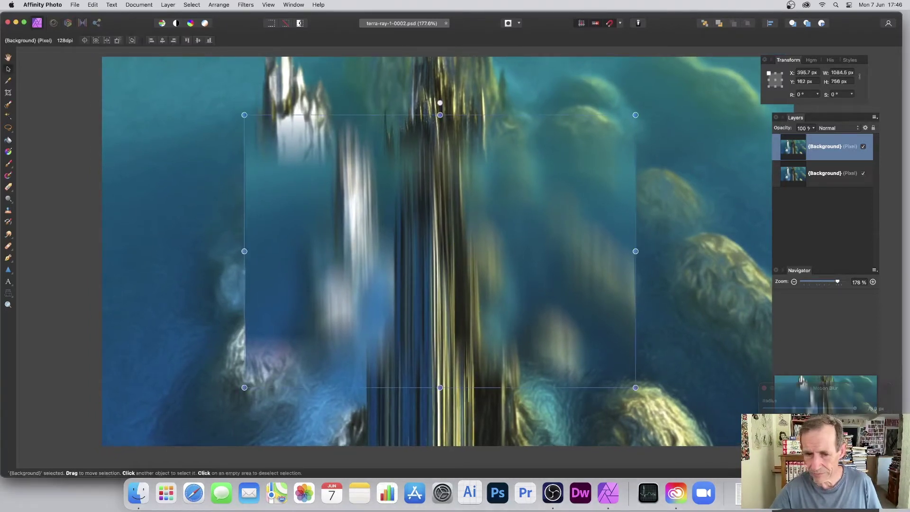
# - Shift the blurred copy to about X 428.7 px, Y 176 px, and set its blend mode to Linear Light
pyautogui.moveTo(438, 191)
pyautogui.mouseDown()
pyautogui.moveTo(419, 225)
pyautogui.moveTo(418, 181)
pyautogui.moveTo(433, 186)
pyautogui.mouseUp()
pyautogui.hscroll(2, 506, 203)
pyautogui.scroll(-1, 506, 203)
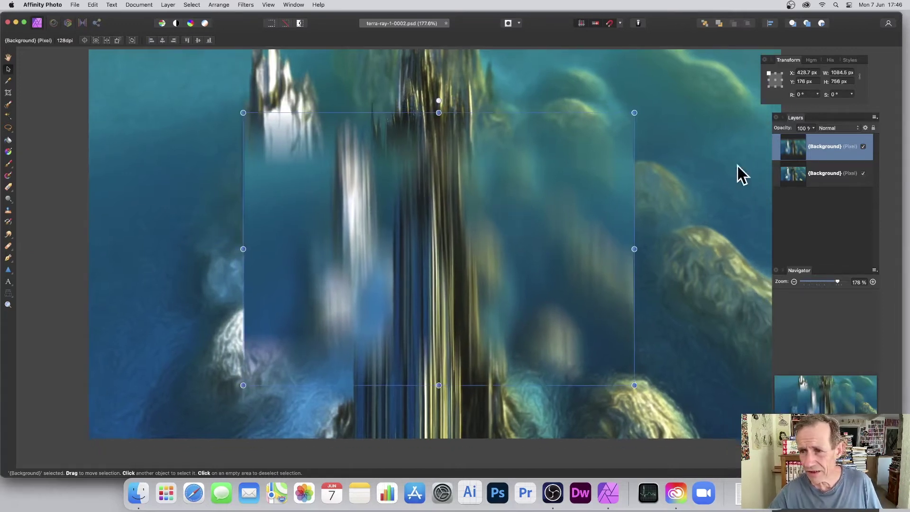
pyautogui.click(829, 128)
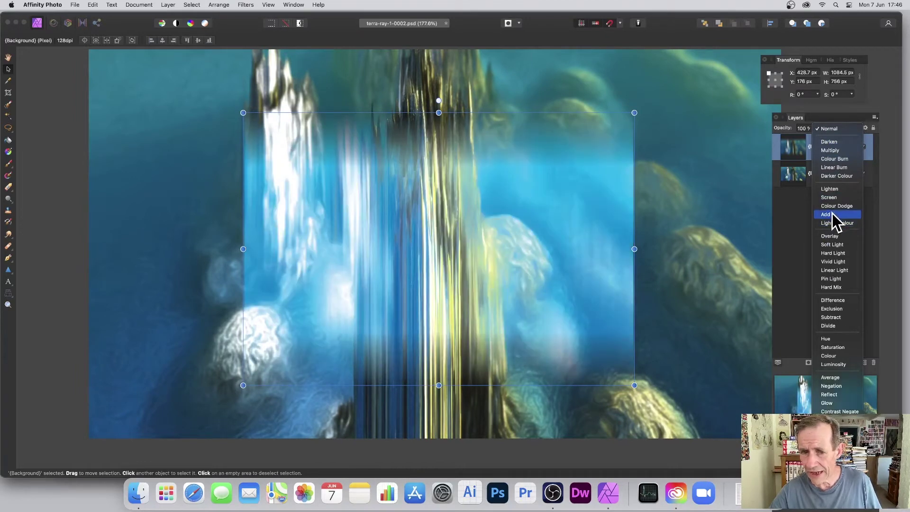
pyautogui.click(835, 270)
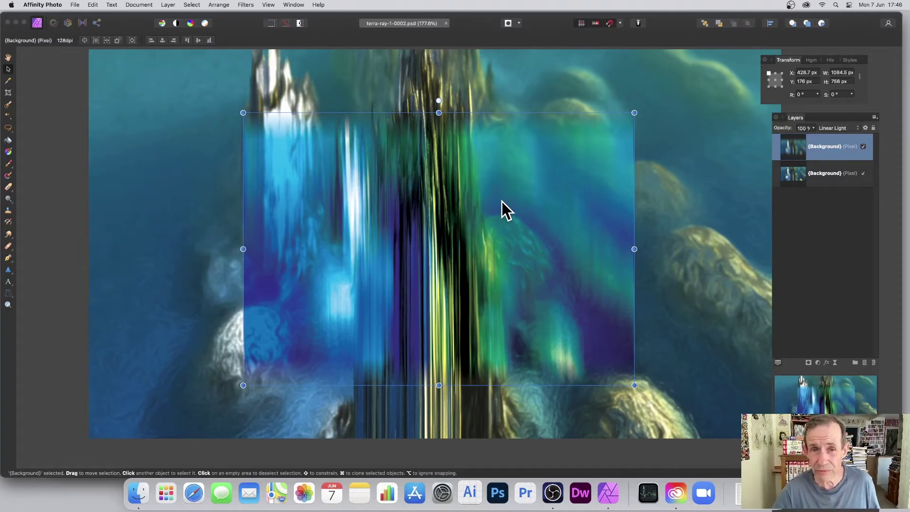
# - Undo the blend mode, move and blur on the smaller copy, and place a duplicate of it at about X 357 px, Y 219.5 px
pyautogui.press('super+z')
pyautogui.press('super+z')
pyautogui.press('super+z')
pyautogui.press('super+z')
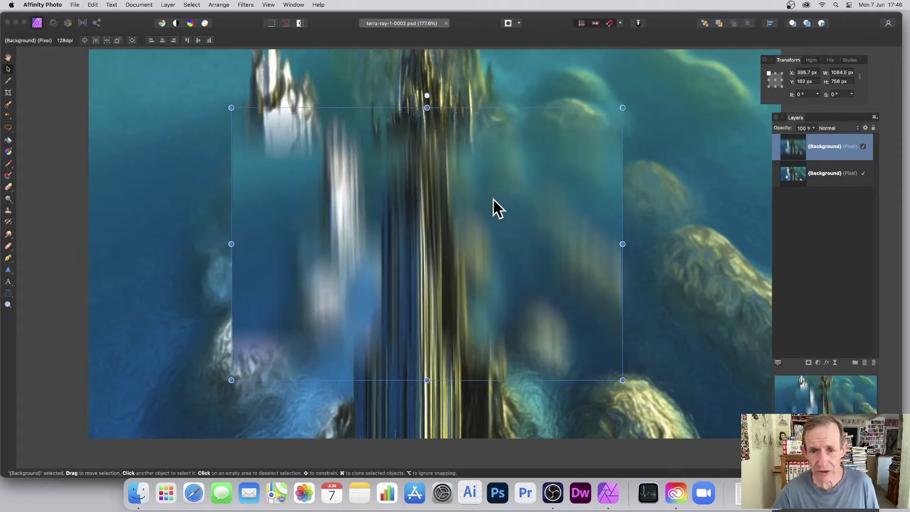
pyautogui.moveTo(525, 266); pyautogui.dragTo(389, 204)
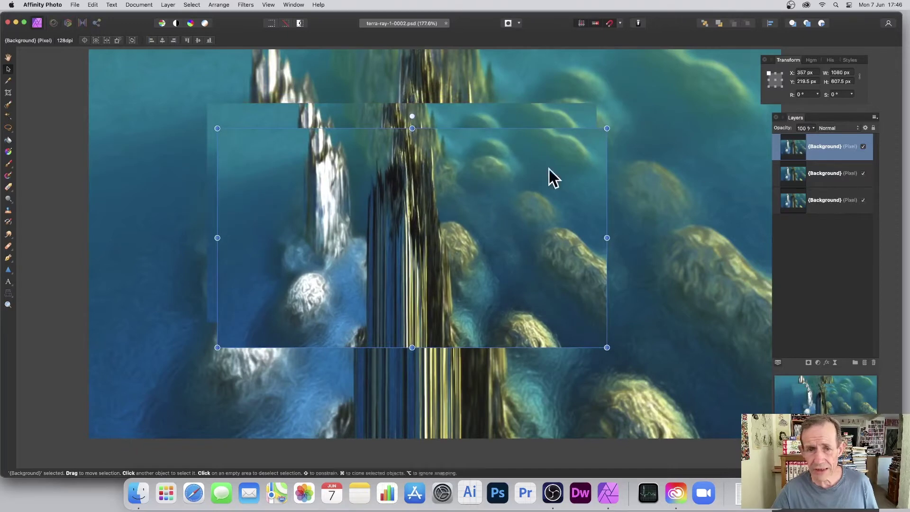
# - Repeat the last Motion Blur on the topmost layer copy and shift it to about X 306.8 px, Y 220.3 px
pyautogui.click(243, 5)
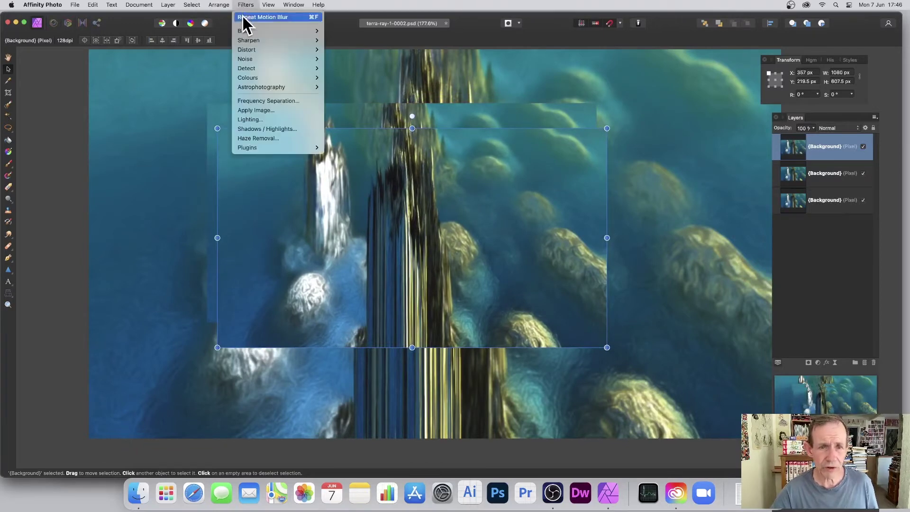
pyautogui.click(243, 17)
pyautogui.moveTo(363, 132); pyautogui.dragTo(359, 164)
# - Apply a near-vertical Motion Blur with a radius of about 87.1 px to the middle layer copy
pyautogui.click(440, 119)
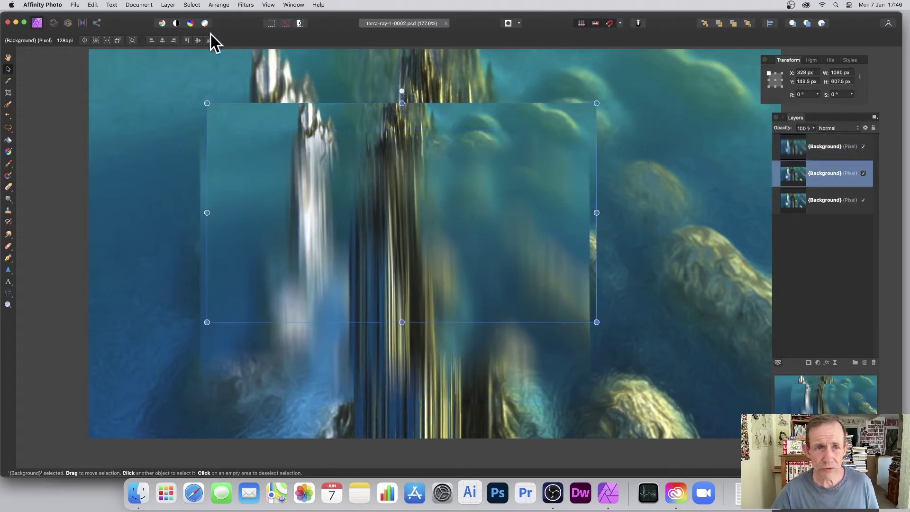
pyautogui.click(242, 6)
pyautogui.moveTo(257, 30)
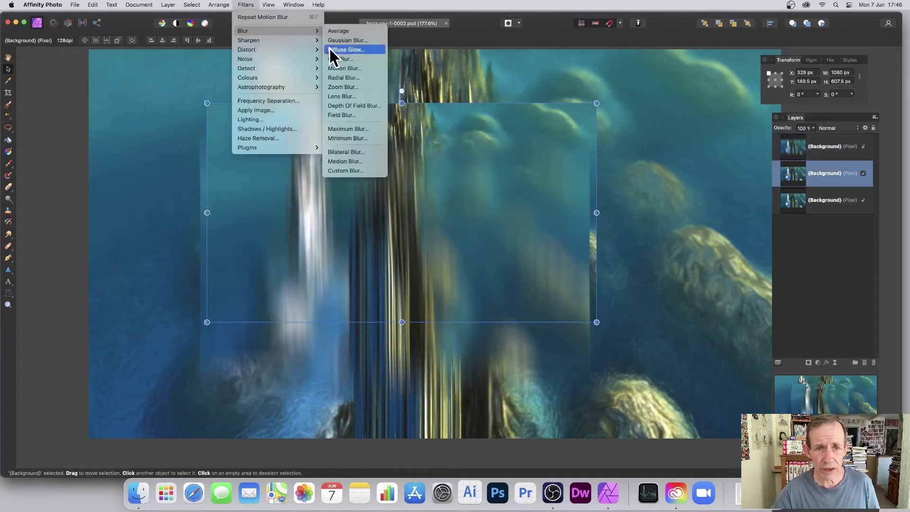
pyautogui.click(337, 70)
pyautogui.moveTo(346, 81); pyautogui.dragTo(409, 108)
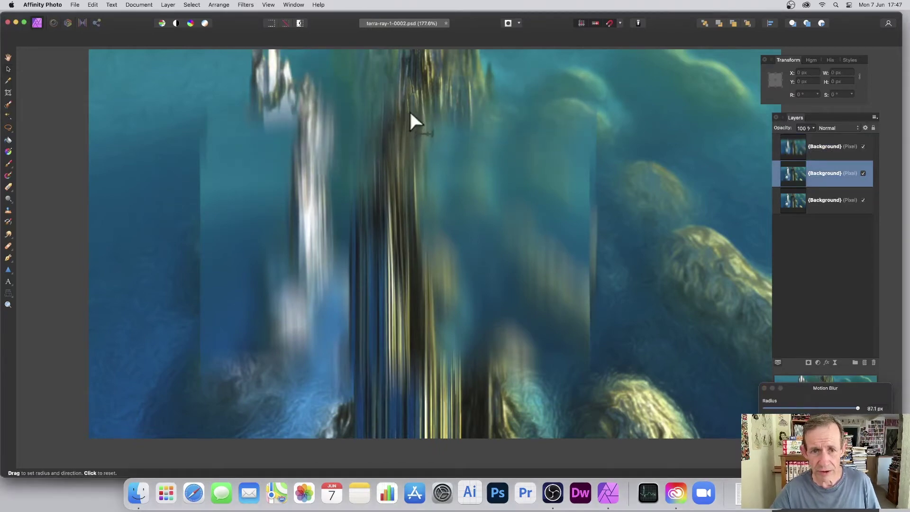
pyautogui.press('Return')
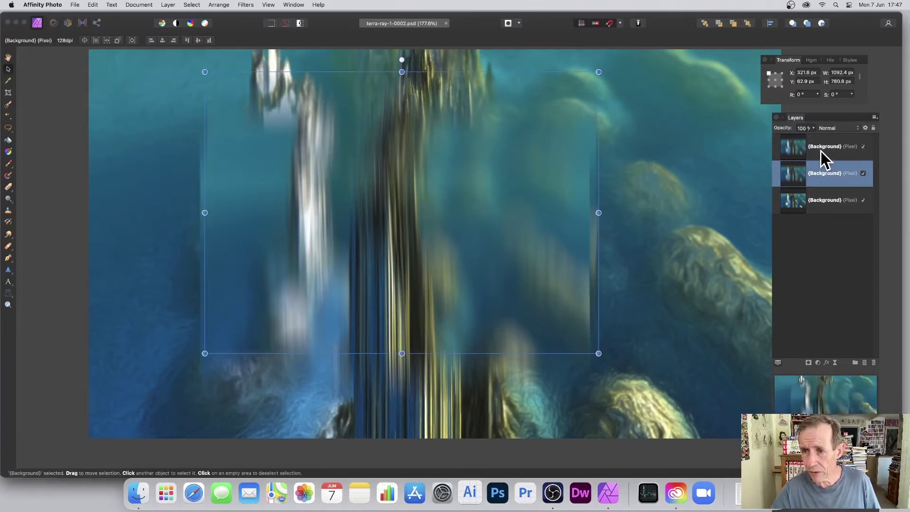
# - Set the topmost copy's blend mode to Add and the middle copy's blend mode to Soft Light
pyautogui.click(806, 147)
pyautogui.click(828, 132)
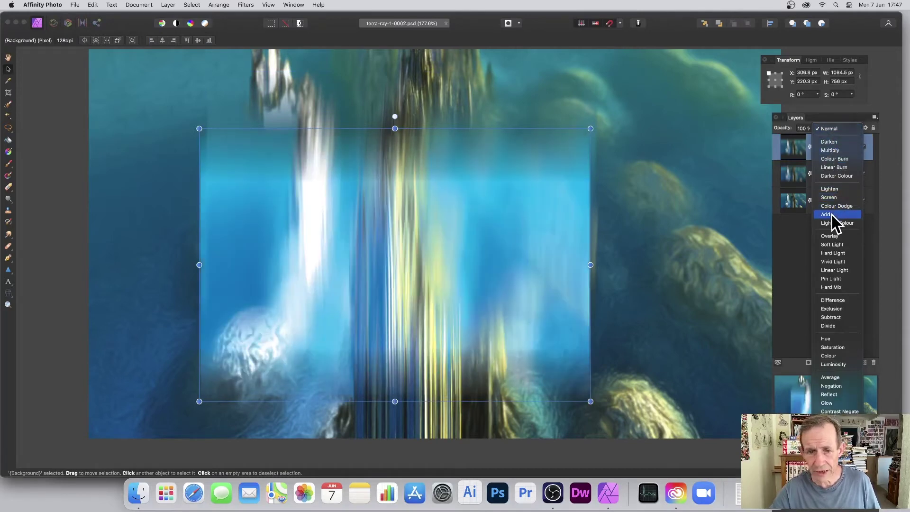
pyautogui.click(832, 214)
pyautogui.click(822, 175)
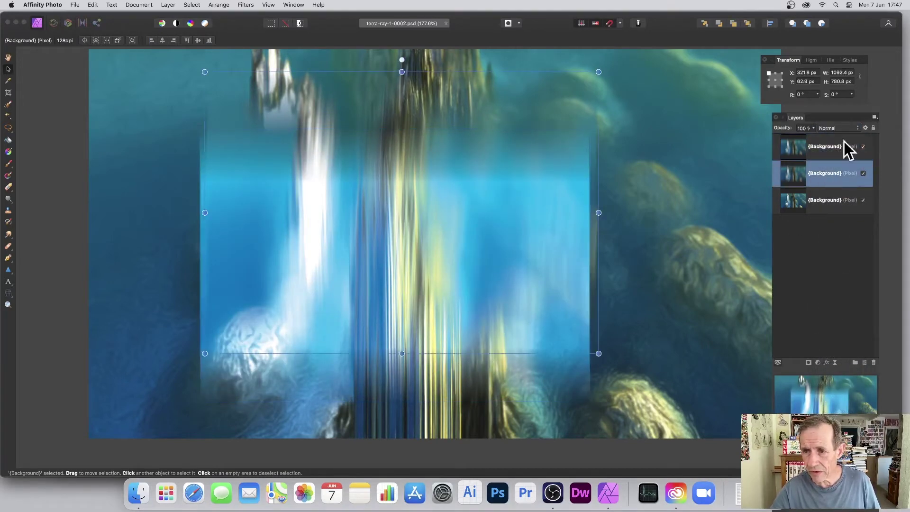
pyautogui.click(833, 129)
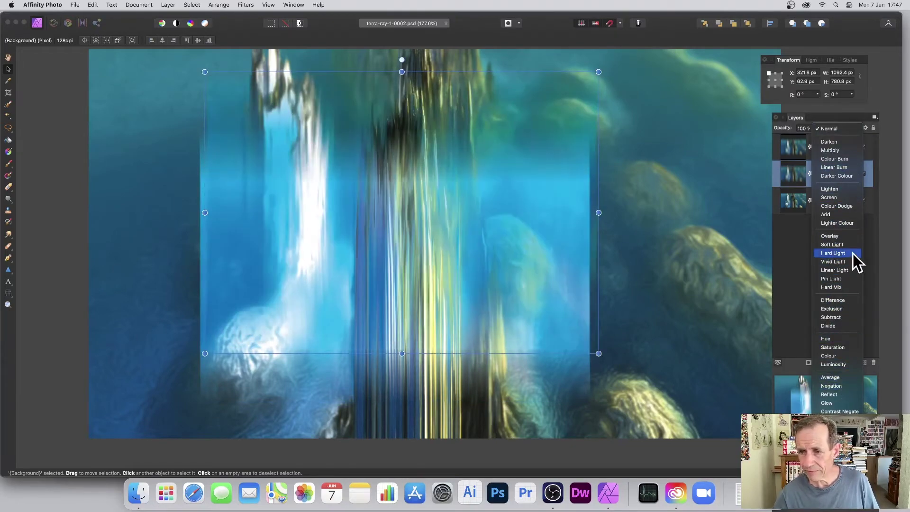
pyautogui.click(847, 244)
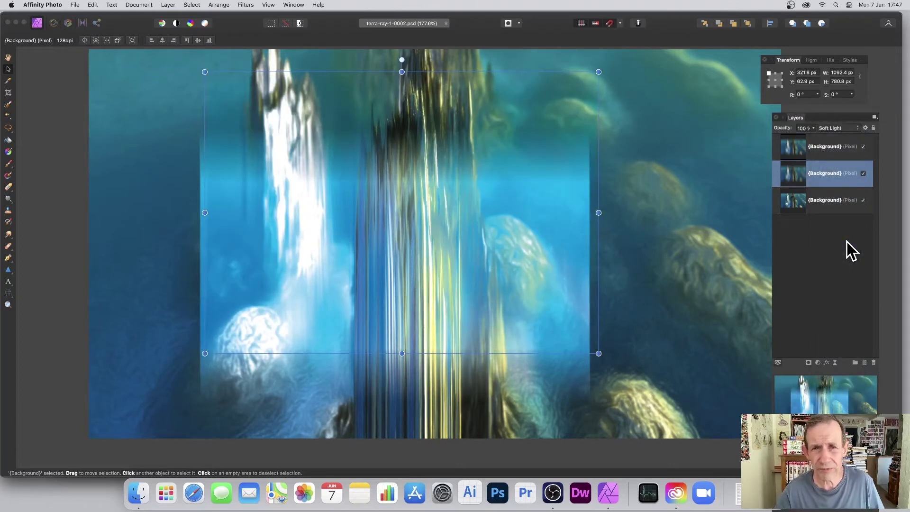
# - Rotate the middle copy to about 22.9°, and delete it together with the full-size background layer
pyautogui.moveTo(601, 67); pyautogui.dragTo(484, 81)
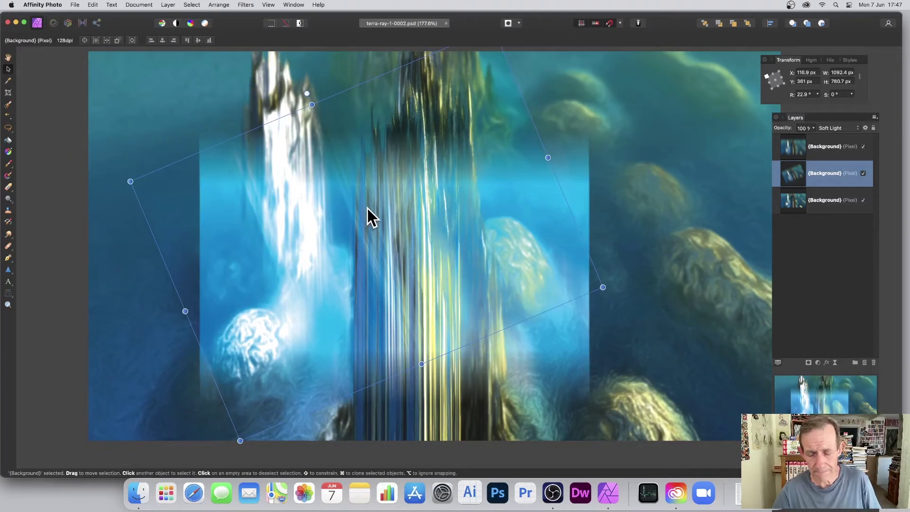
pyautogui.press('BackSpace')
pyautogui.press('BackSpace')
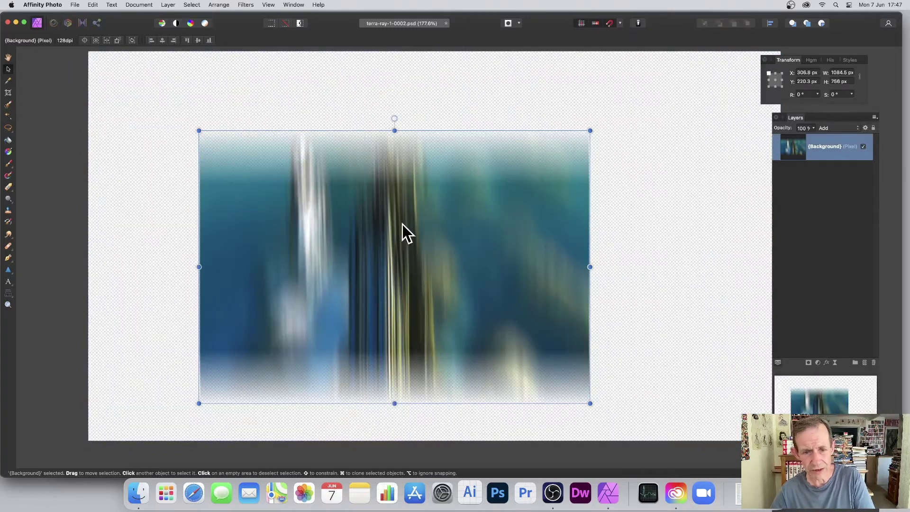
# - Reposition the remaining blurred layer near the canvas centre and make three offset duplicates of it in Add mode
pyautogui.moveTo(403, 224); pyautogui.dragTo(414, 195)
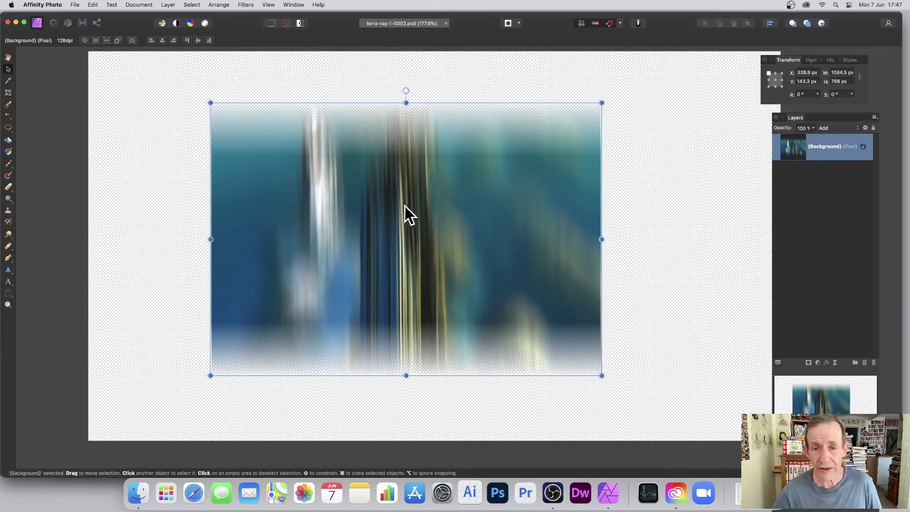
pyautogui.moveTo(412, 218); pyautogui.dragTo(433, 242)
pyautogui.press('super+j')
pyautogui.press('super+j')
pyautogui.press('super+j')
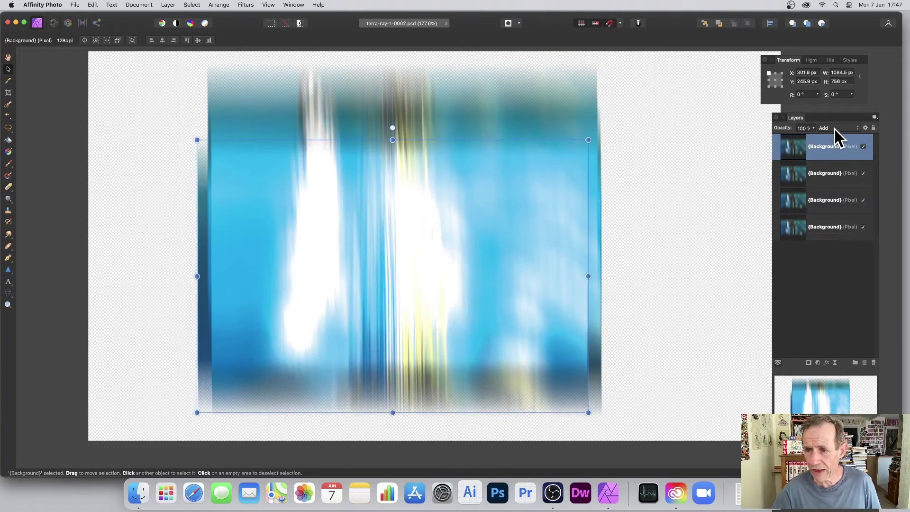
# - Set the topmost copy to Multiply, and add another duplicate at about X 327.7 px, Y 271.2 px in Lighten mode
pyautogui.click(835, 129)
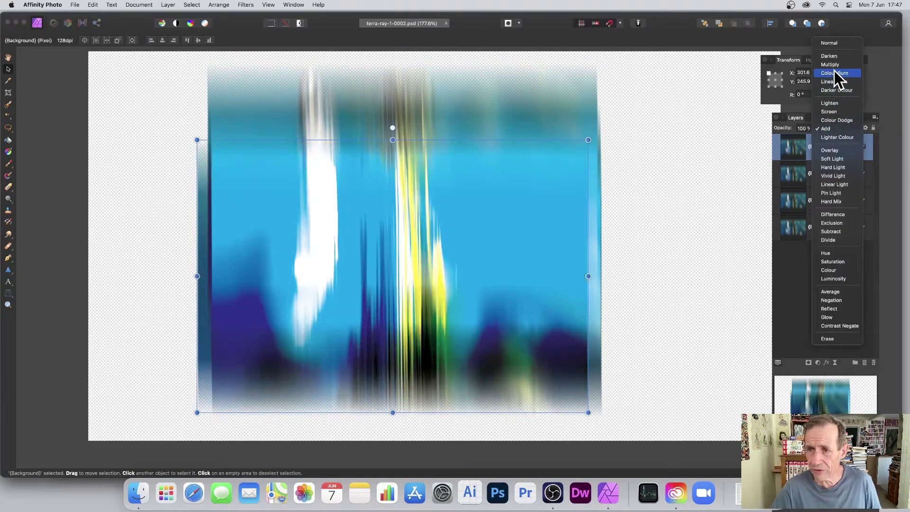
pyautogui.click(833, 66)
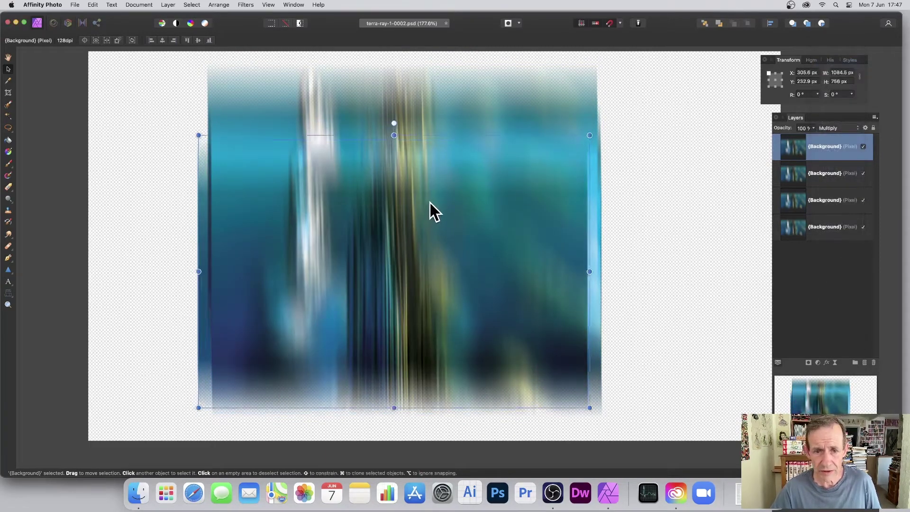
pyautogui.moveTo(430, 203)
pyautogui.mouseDown()
pyautogui.moveTo(437, 158)
pyautogui.moveTo(431, 227)
pyautogui.mouseUp()
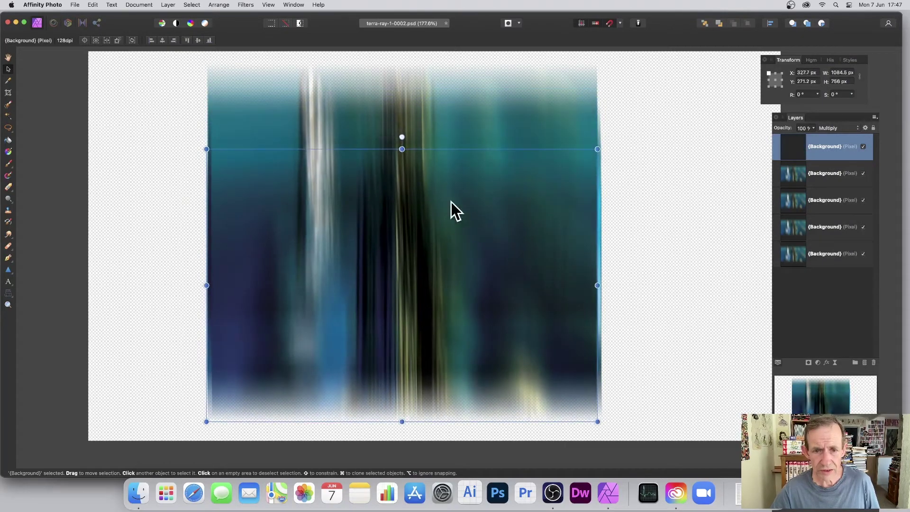
pyautogui.click(840, 128)
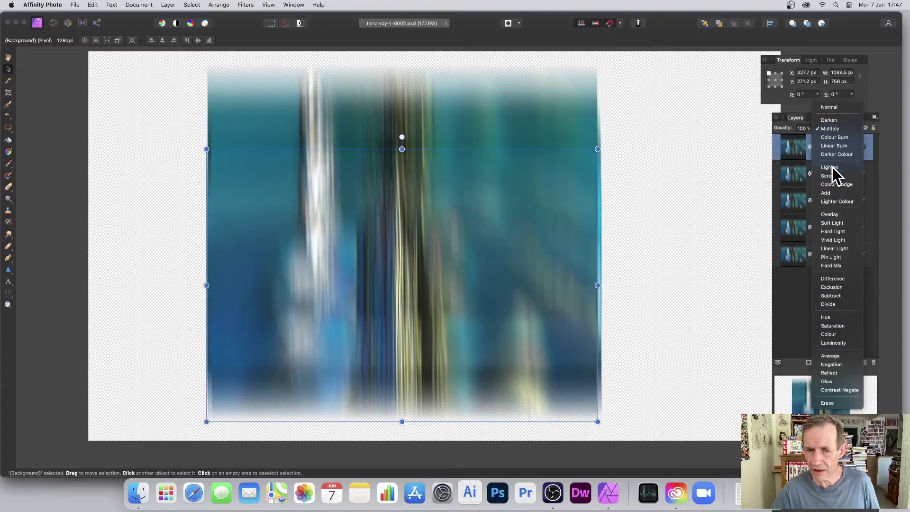
pyautogui.click(831, 167)
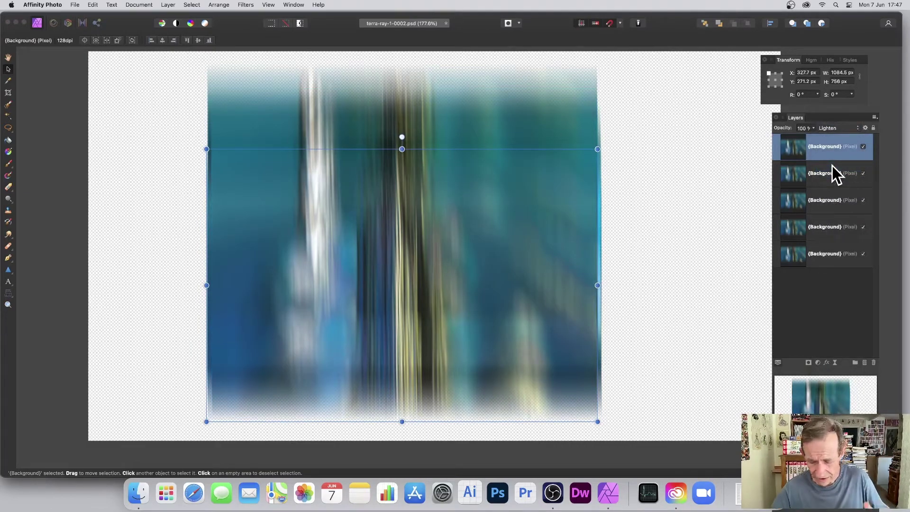
# - Undo the duplicates, deletions, rotation, blend modes, blurs and copies back to the single full-size background layer
pyautogui.press('super+z')
pyautogui.press('super+z')
pyautogui.press('super+z')
pyautogui.press('super+z')
pyautogui.press('super+z')
pyautogui.press('super+z')
pyautogui.press('super+z')
pyautogui.press('super+z')
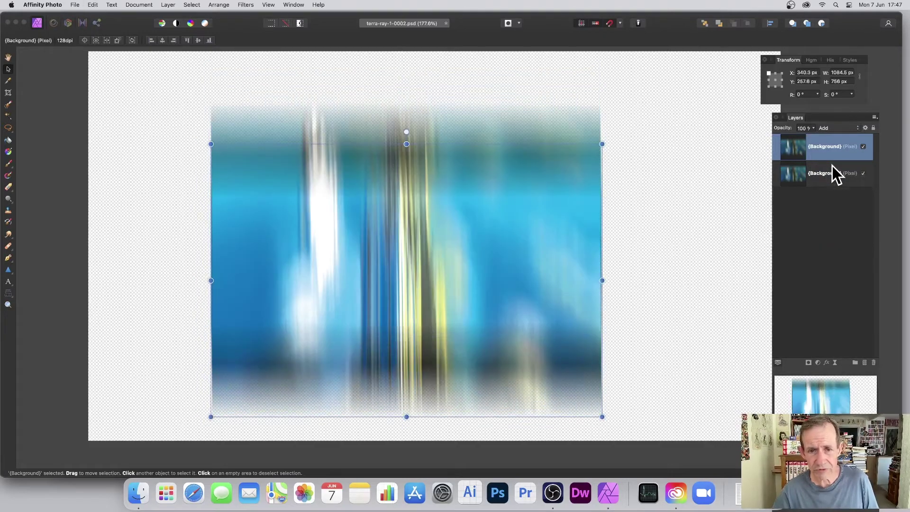
pyautogui.press('super+shift+z')
pyautogui.press('super+shift+z')
pyautogui.press('super+shift+z')
pyautogui.press('super+shift+z')
pyautogui.press('super+shift+z')
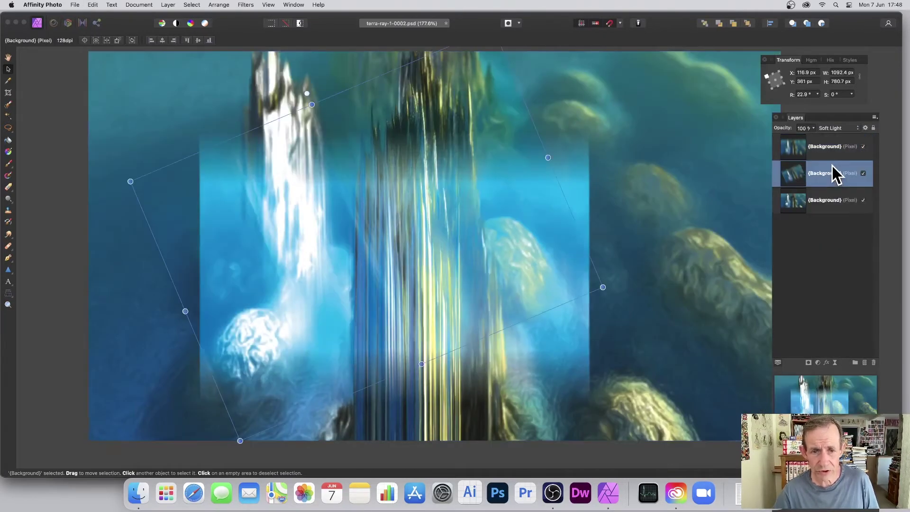
pyautogui.press('super+z')
pyautogui.press('super+z')
pyautogui.press('super+z')
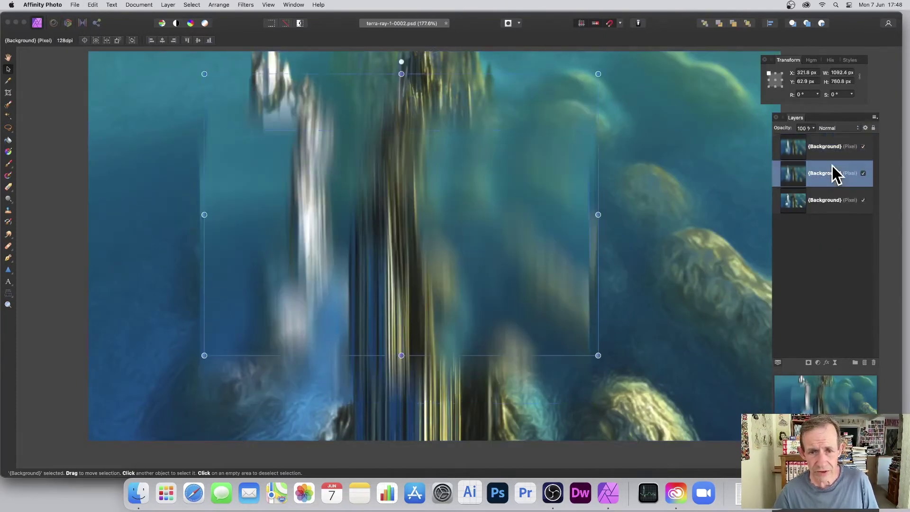
pyautogui.press('super+z')
pyautogui.press('super+z')
pyautogui.press('super+z')
pyautogui.press('super+z')
pyautogui.press('super+z')
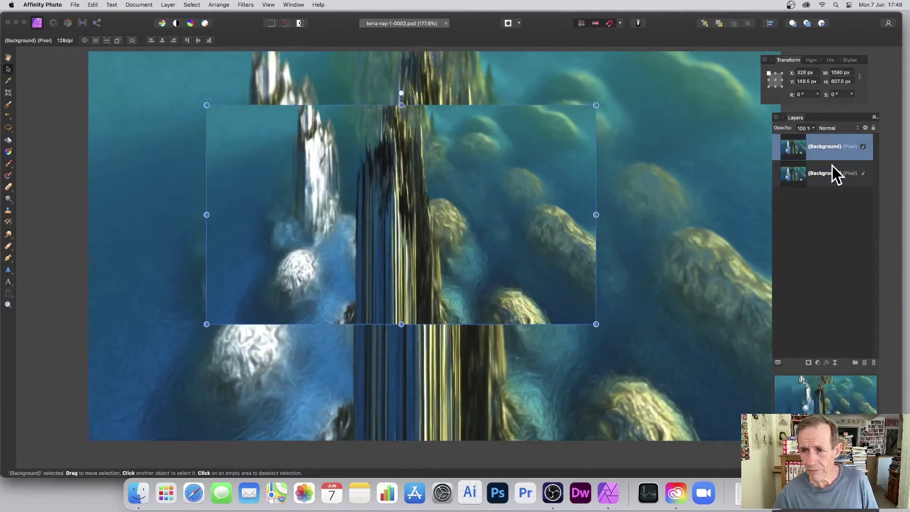
pyautogui.press('super+z')
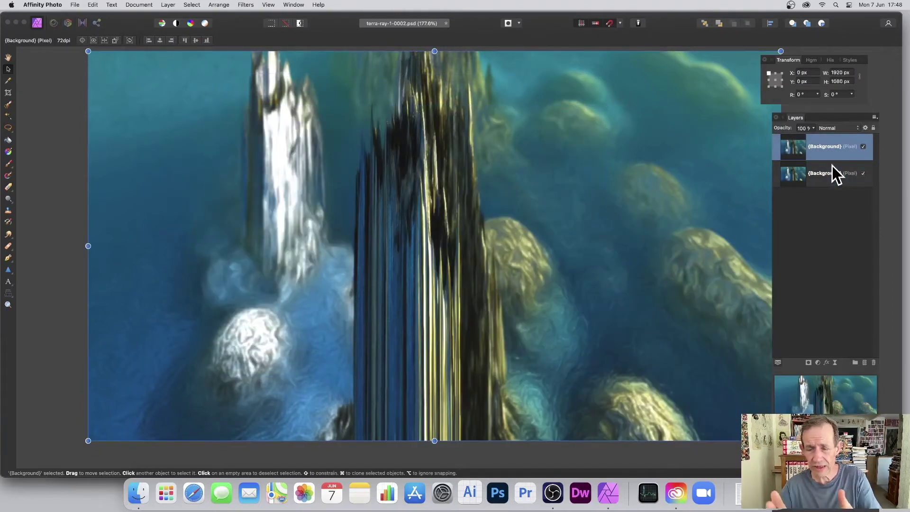
pyautogui.press('super+z')
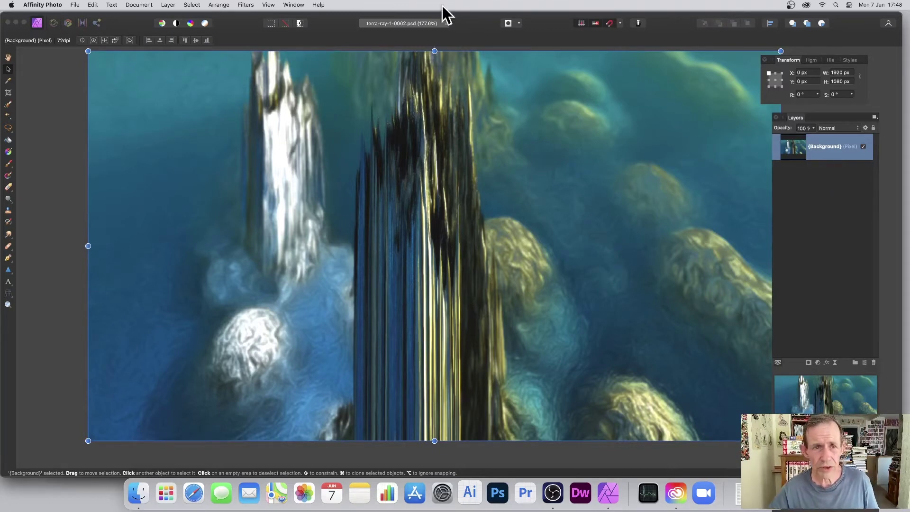
# - Display the document's composite and background channels, move them away from the layer list, and close them again
pyautogui.click(268, 5)
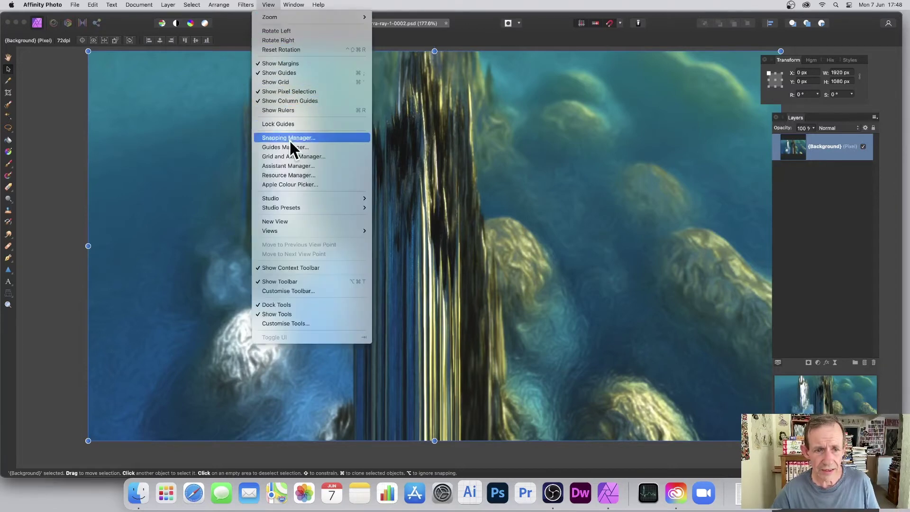
pyautogui.moveTo(291, 198)
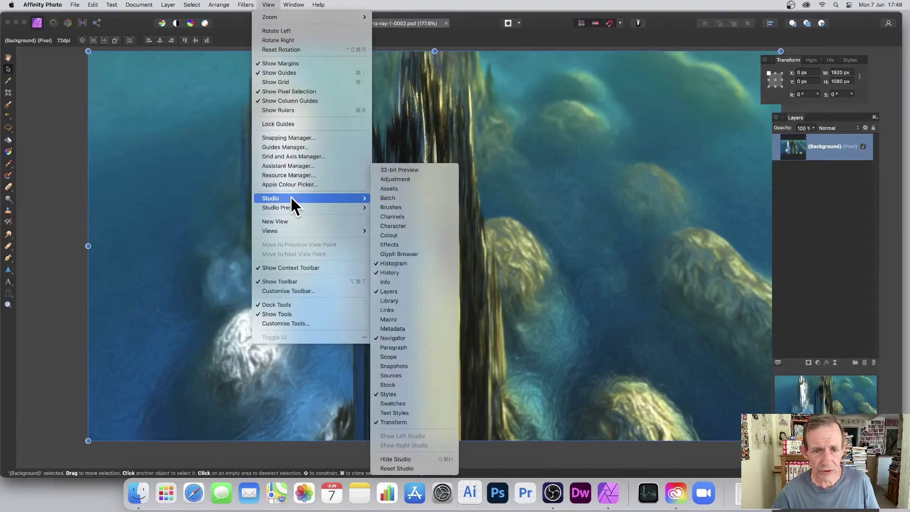
pyautogui.click(412, 216)
pyautogui.moveTo(748, 195); pyautogui.dragTo(625, 144)
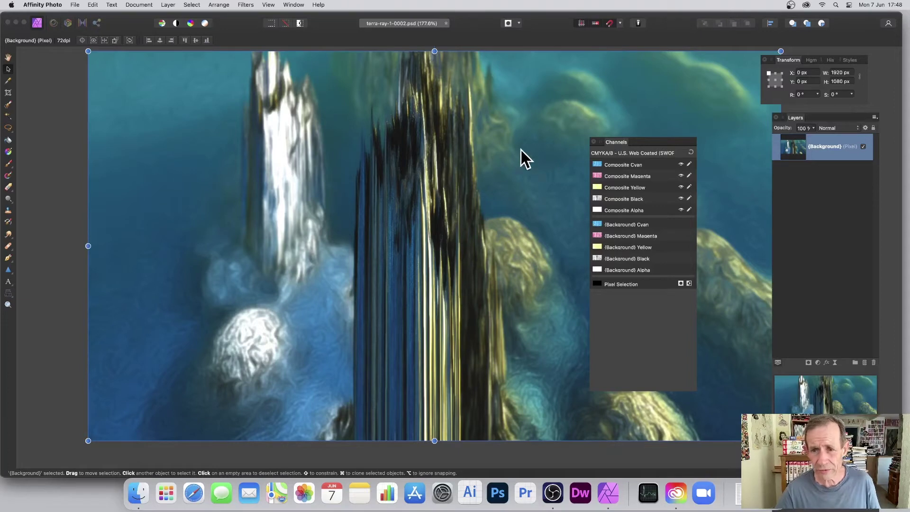
pyautogui.click(595, 142)
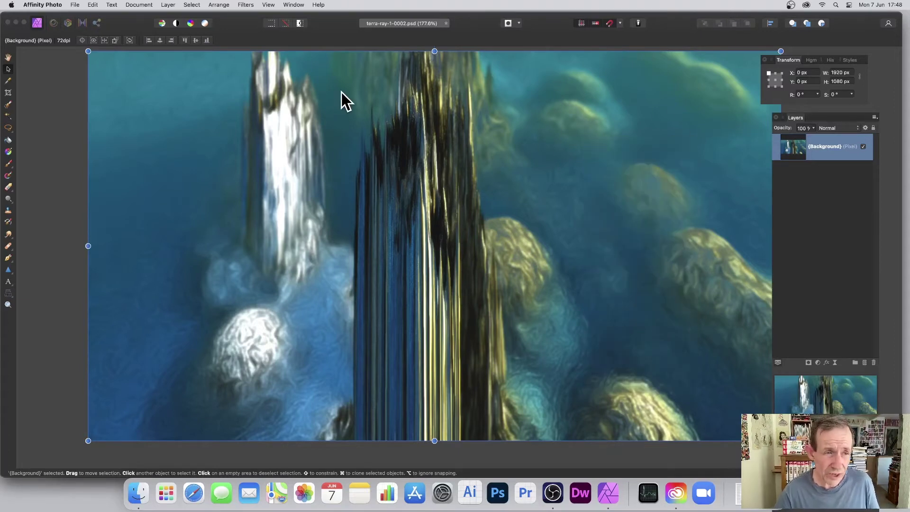
# - Draw a freehand selection about 473 × 770 px around the dark central column, and invert the selection
pyautogui.click(8, 129)
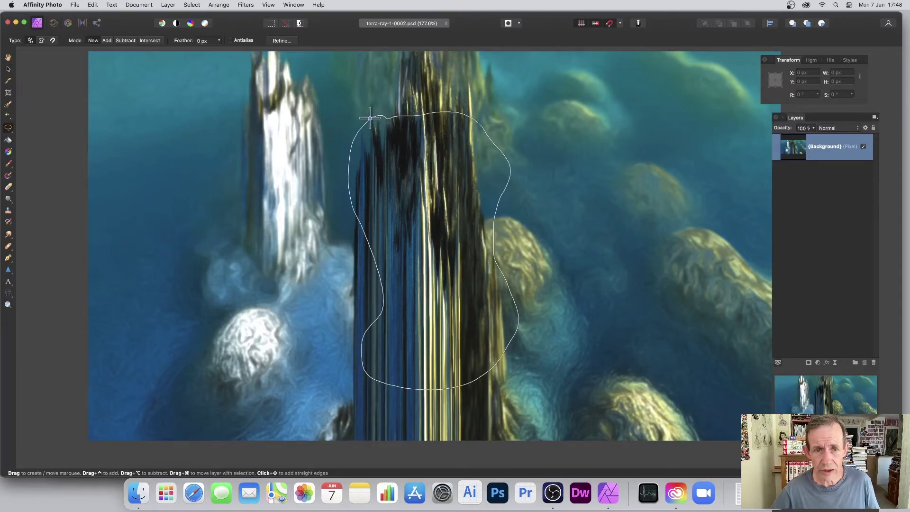
pyautogui.moveTo(370, 118); pyautogui.dragTo(371, 118)
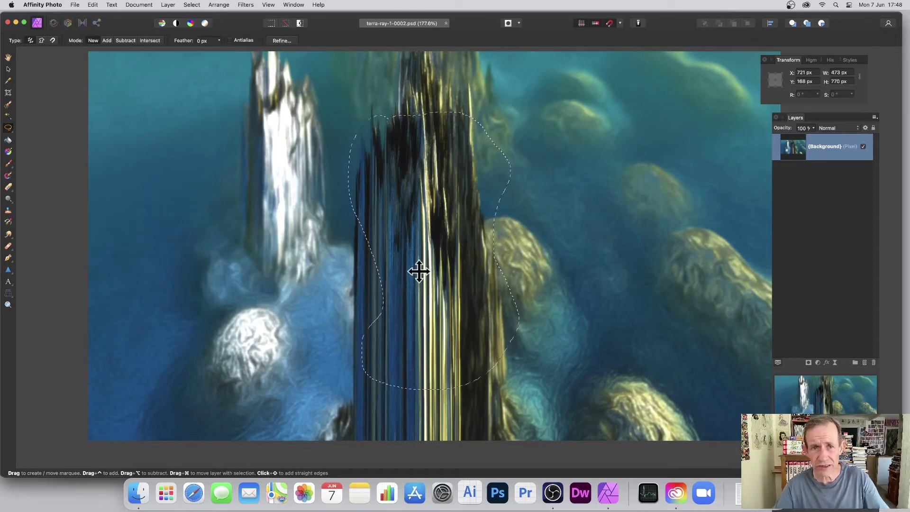
pyautogui.click(190, 5)
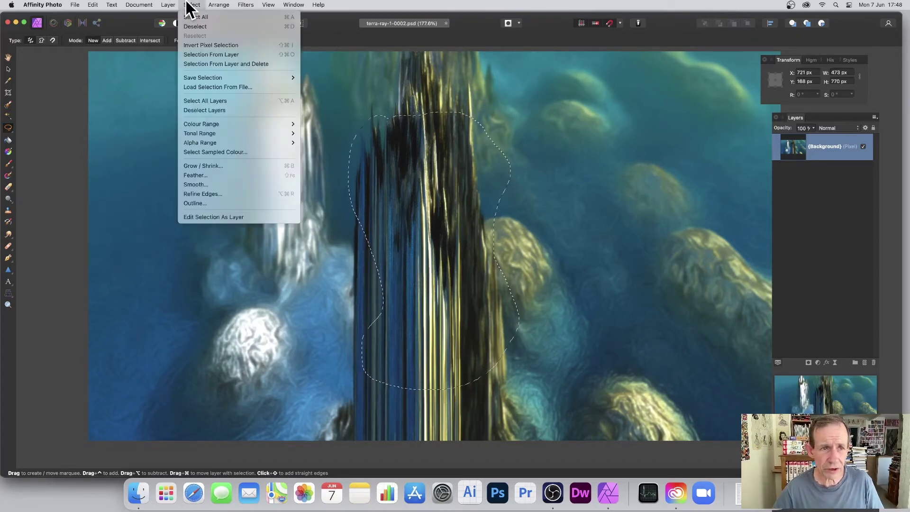
pyautogui.click(207, 44)
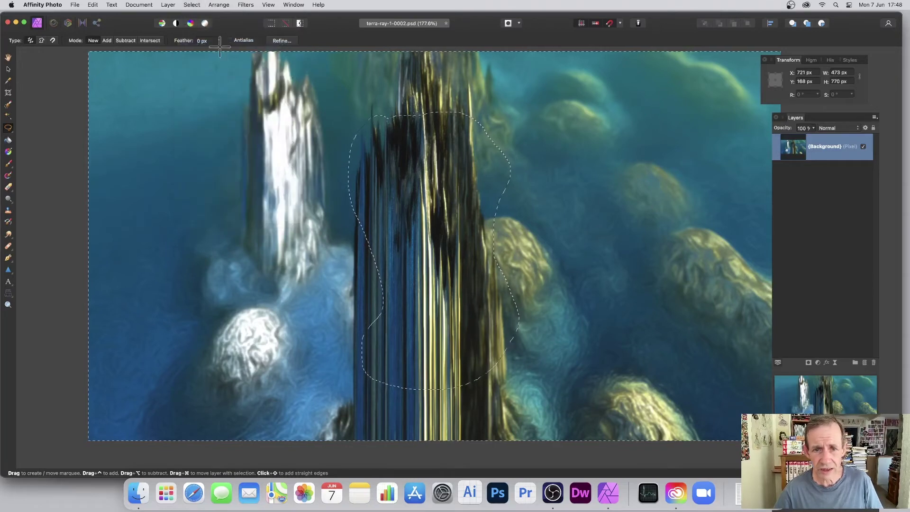
# - Try a near-vertical Motion Blur with a radius of about 373.3 px outside the column outline, and undo it along with the selection
pyautogui.click(243, 5)
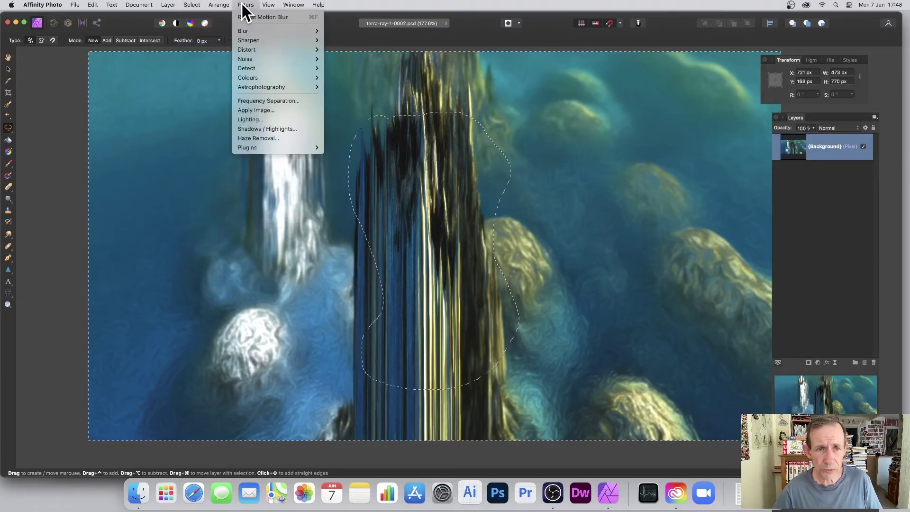
pyautogui.moveTo(253, 31)
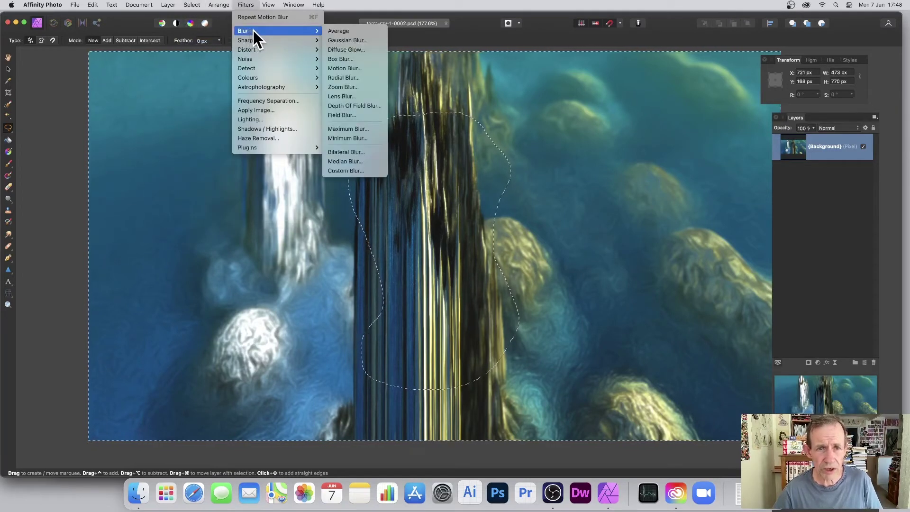
pyautogui.click(346, 68)
pyautogui.moveTo(430, 220); pyautogui.dragTo(442, 84)
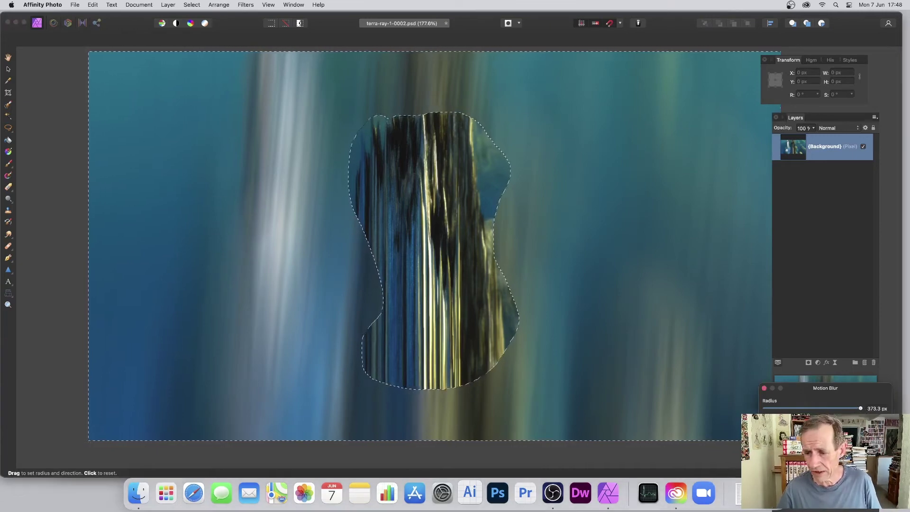
pyautogui.press('Return')
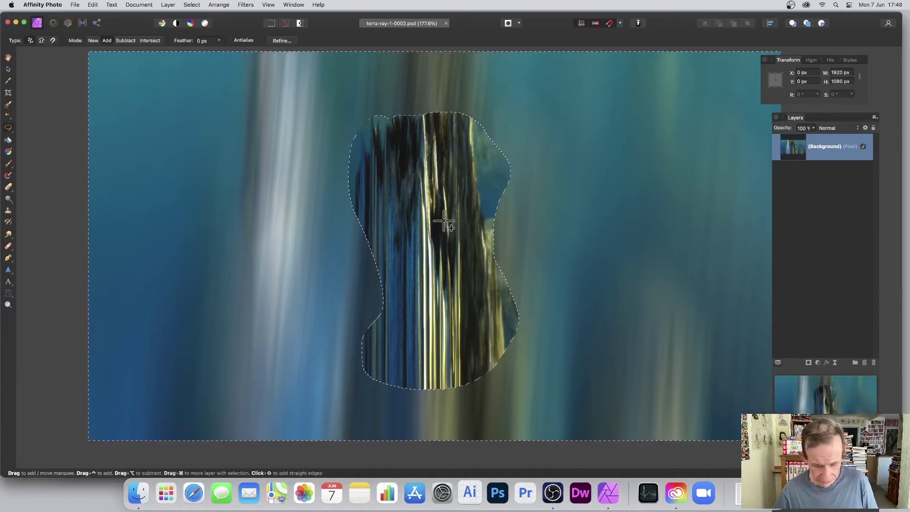
pyautogui.press('super+z')
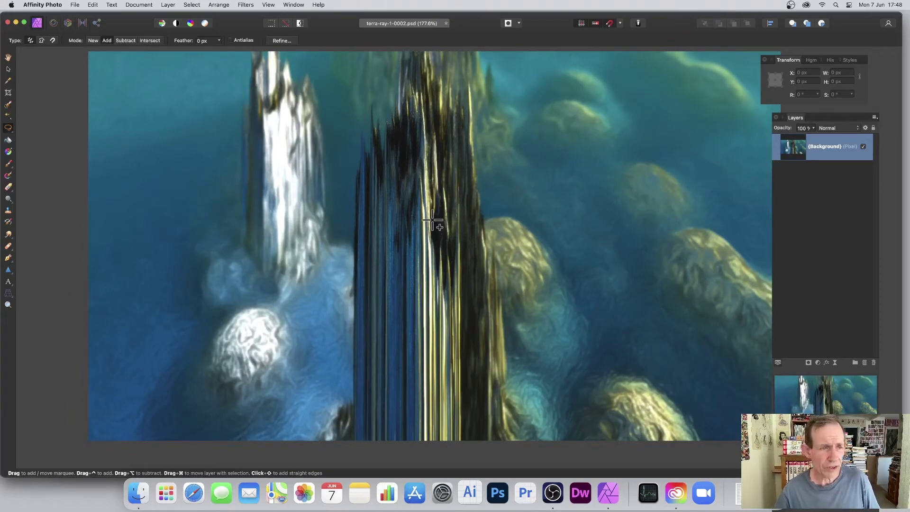
pyautogui.hscroll(1, 266, 126)
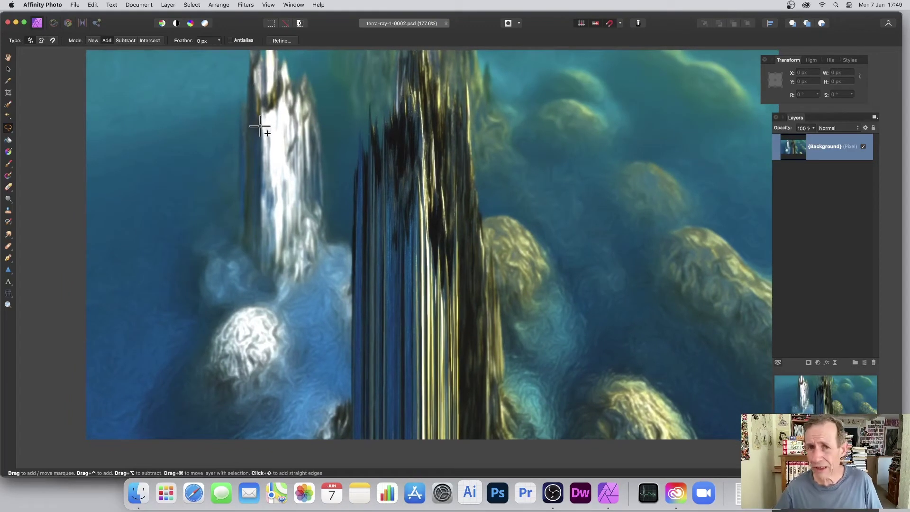
# - Create a new 1200 × 1200 px document at 300 DPI, starting from the 400 × 400 px preset
pyautogui.click(73, 6)
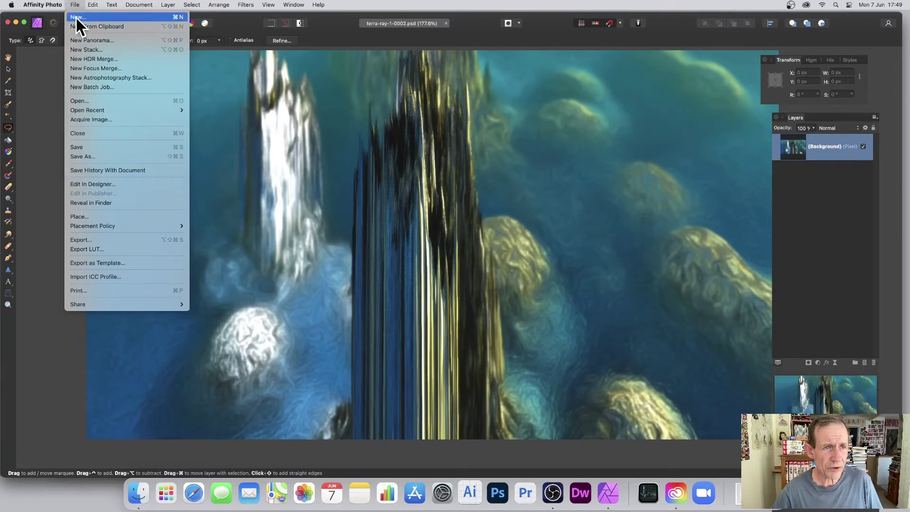
pyautogui.click(77, 17)
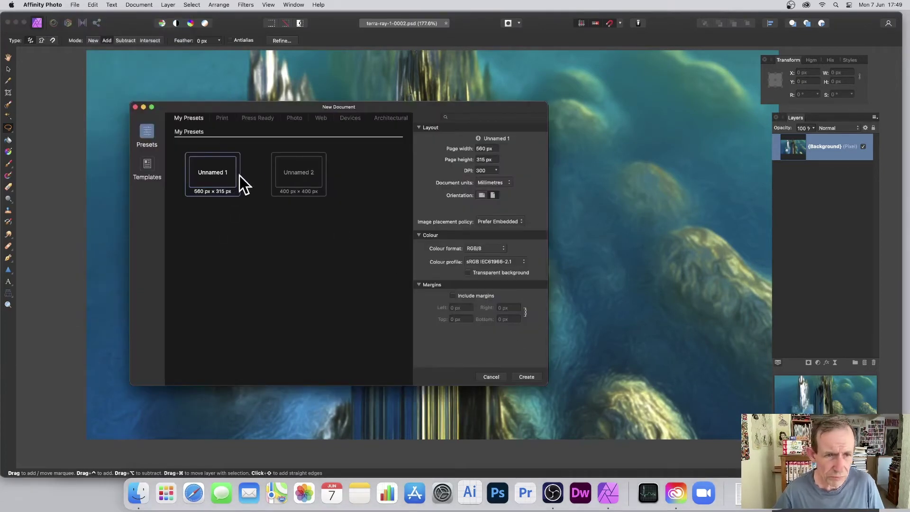
pyautogui.click(311, 174)
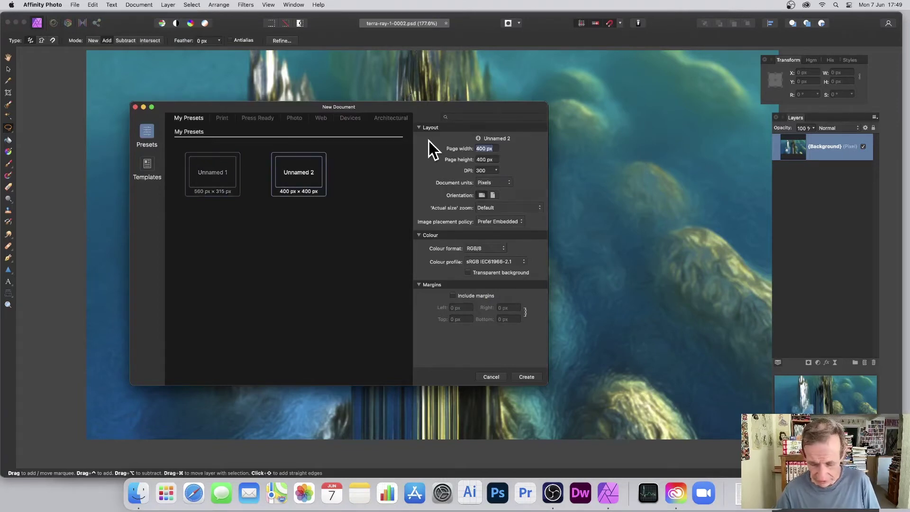
pyautogui.write('120')
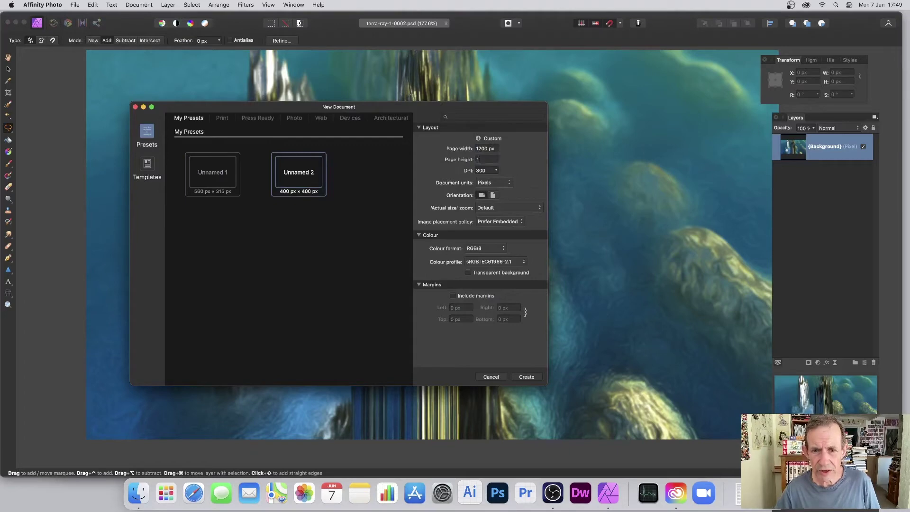
pyautogui.press('XF86MonBrightnessUp')
pyautogui.write('1200')
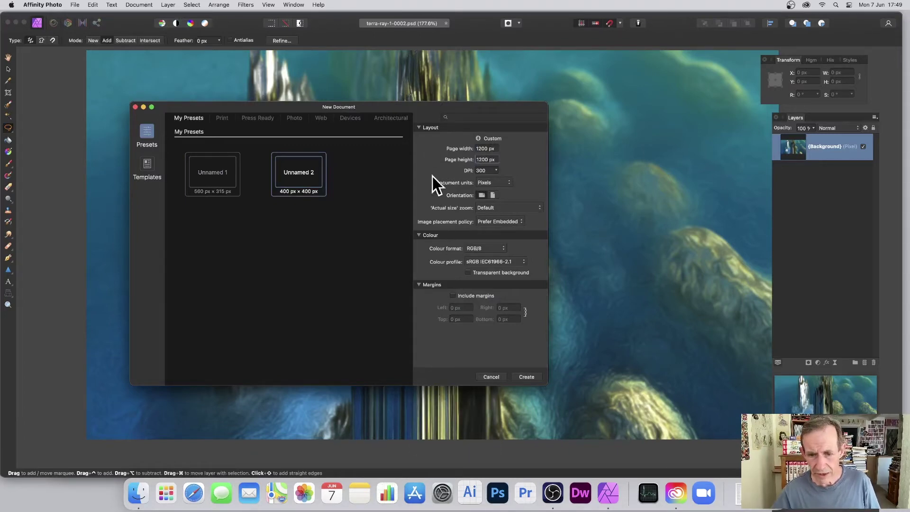
pyautogui.click(527, 377)
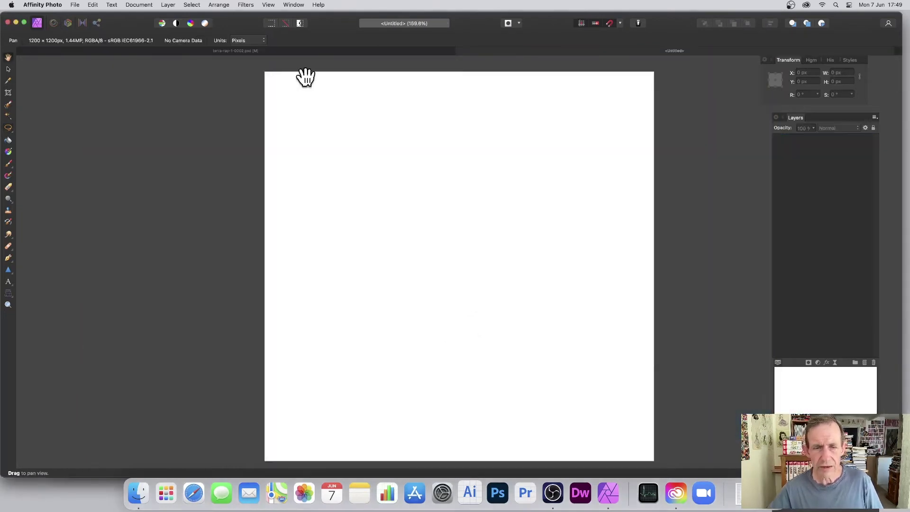
# - Draw a tall diamond shape about 267 × 579 px in the upper middle of the blank page
pyautogui.click(9, 270)
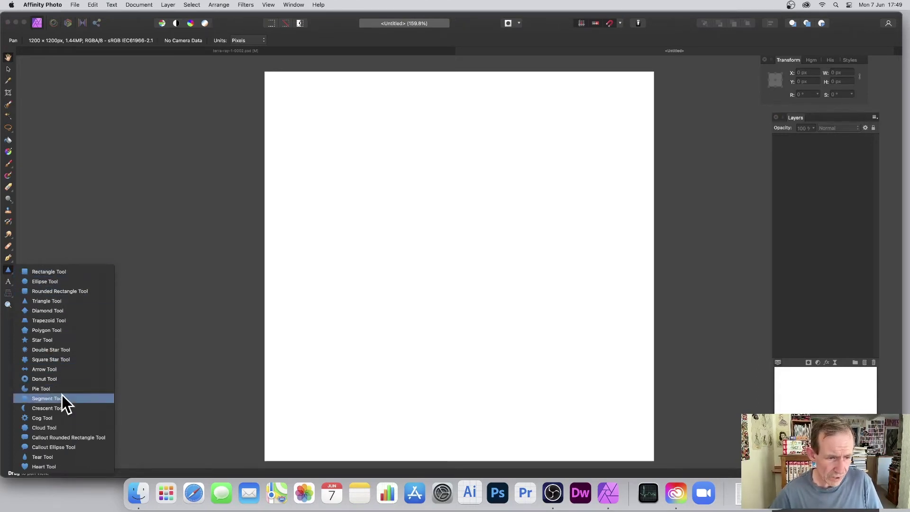
pyautogui.click(59, 311)
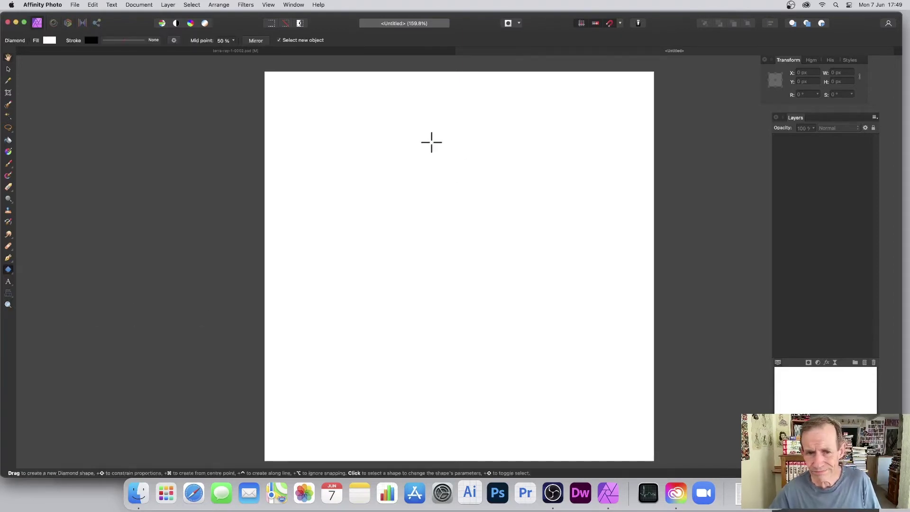
pyautogui.moveTo(414, 136); pyautogui.dragTo(501, 324)
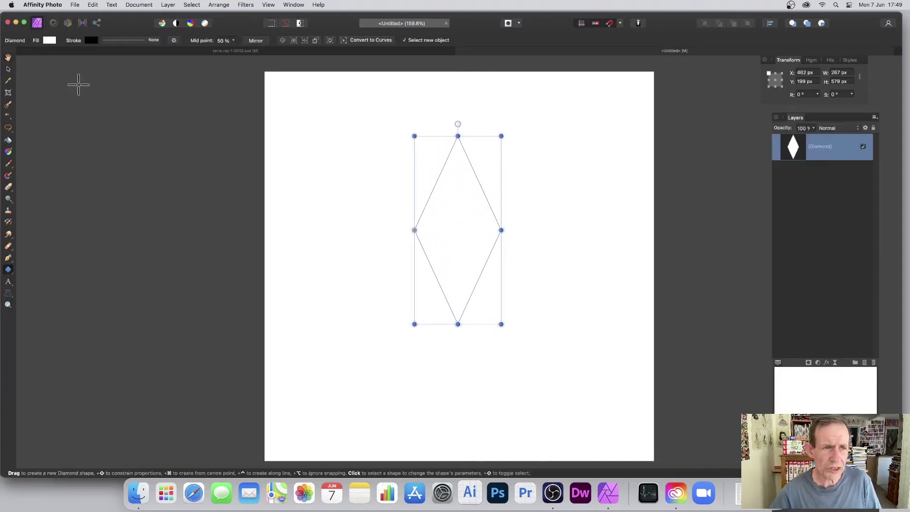
# - Fill the diamond with red and move it to about X 450 px, Y 241 px
pyautogui.click(47, 39)
pyautogui.moveTo(109, 106); pyautogui.dragTo(199, 97)
pyautogui.click(8, 69)
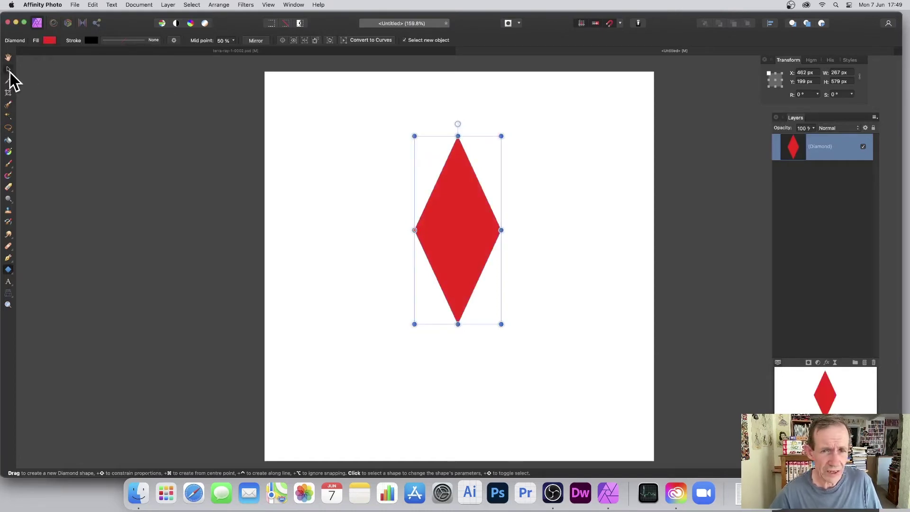
pyautogui.moveTo(454, 179); pyautogui.dragTo(451, 193)
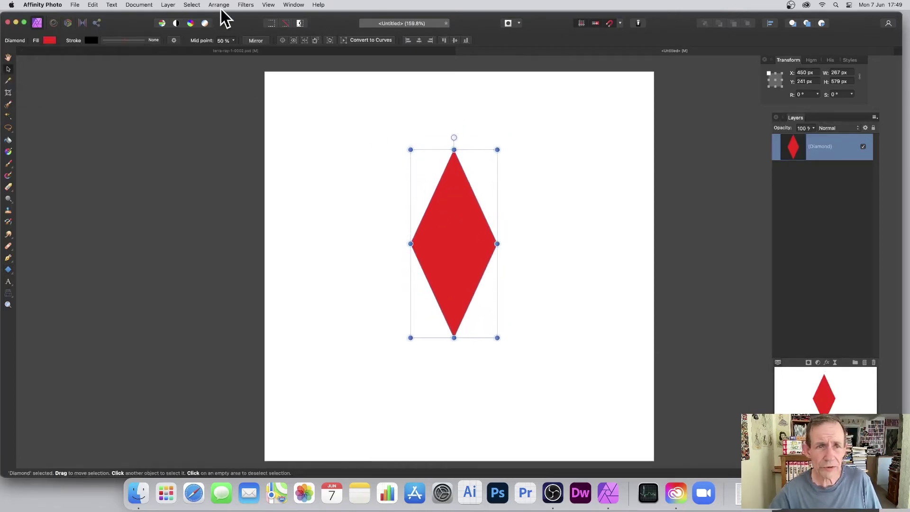
# - Try a diagonal Motion Blur of about 455.3 px on the red diamond, and return it to an editable, unblurred shape
pyautogui.click(244, 4)
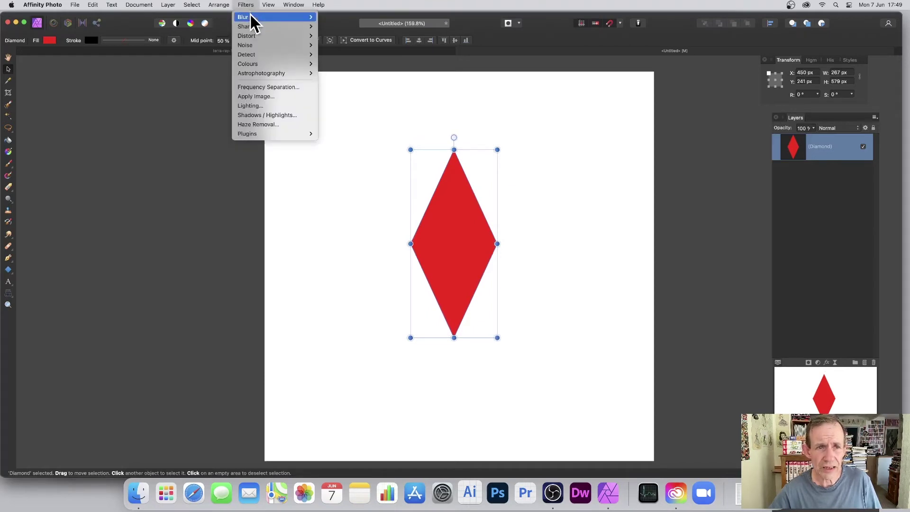
pyautogui.moveTo(250, 16)
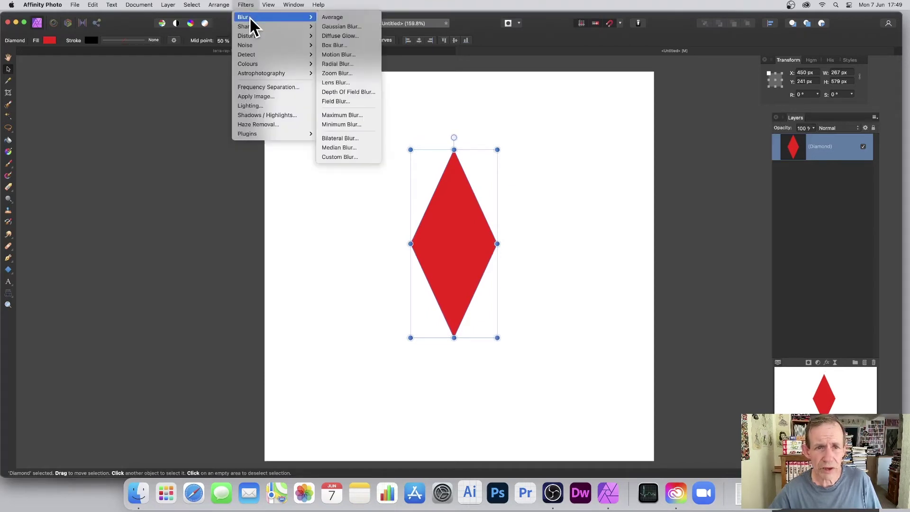
pyautogui.click(353, 55)
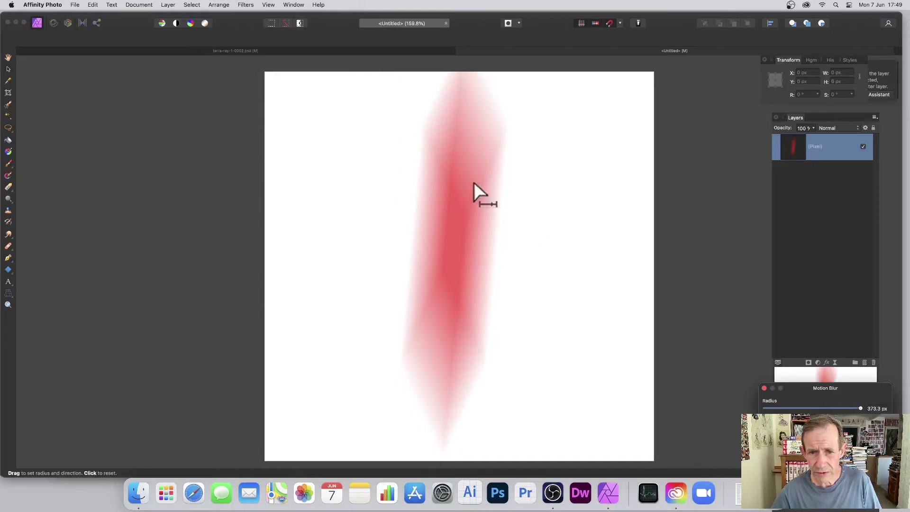
pyautogui.moveTo(475, 184); pyautogui.dragTo(588, 276)
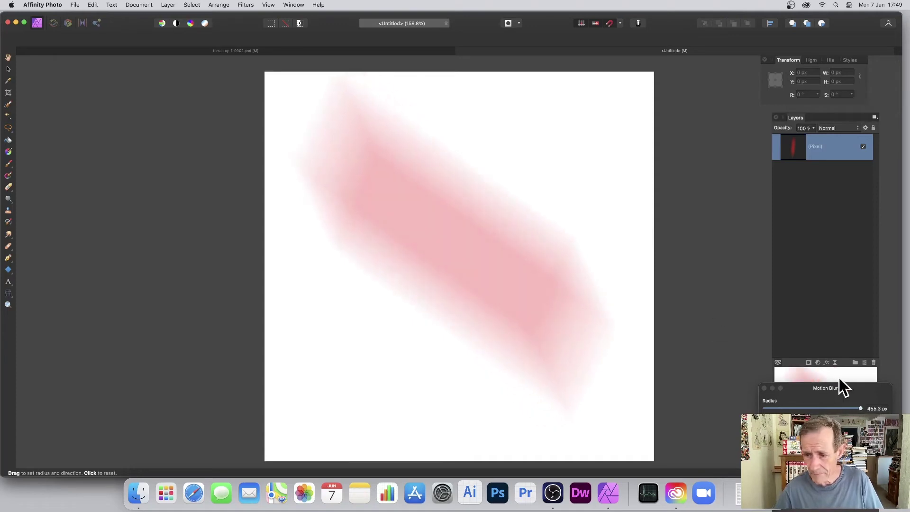
pyautogui.moveTo(499, 311); pyautogui.dragTo(471, 244)
pyautogui.press('Escape')
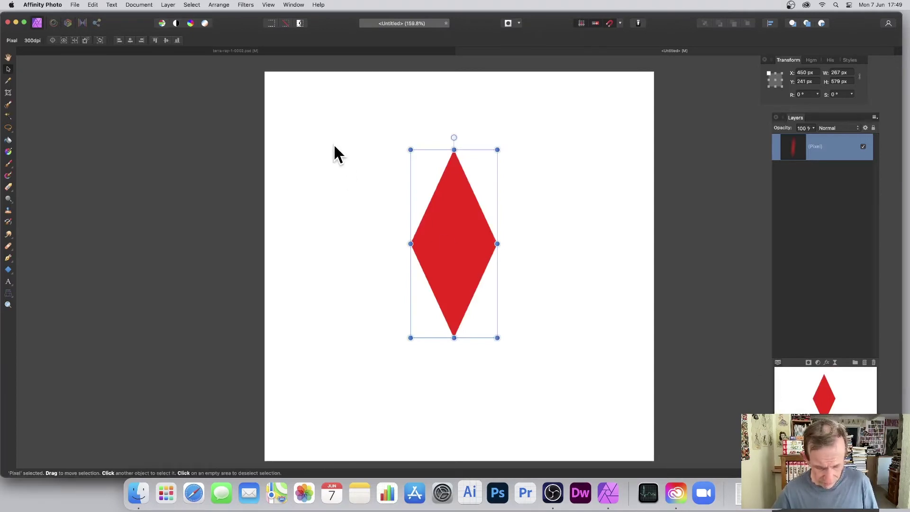
pyautogui.press('super+z')
# - Move the diamond to about X 393 px, Y 228 px, and use the Deform filter to pull it into curved pieces across the page
pyautogui.moveTo(487, 217); pyautogui.dragTo(469, 214)
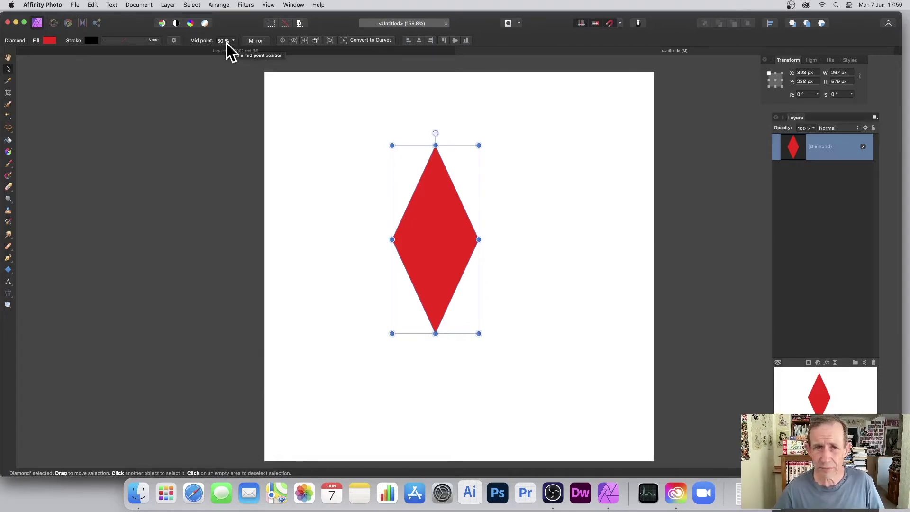
pyautogui.click(245, 5)
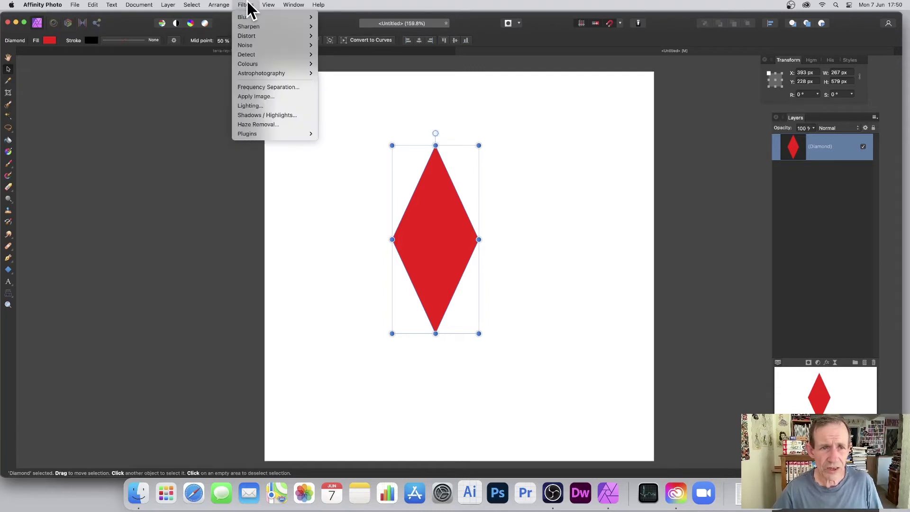
pyautogui.moveTo(252, 37)
pyautogui.click(334, 36)
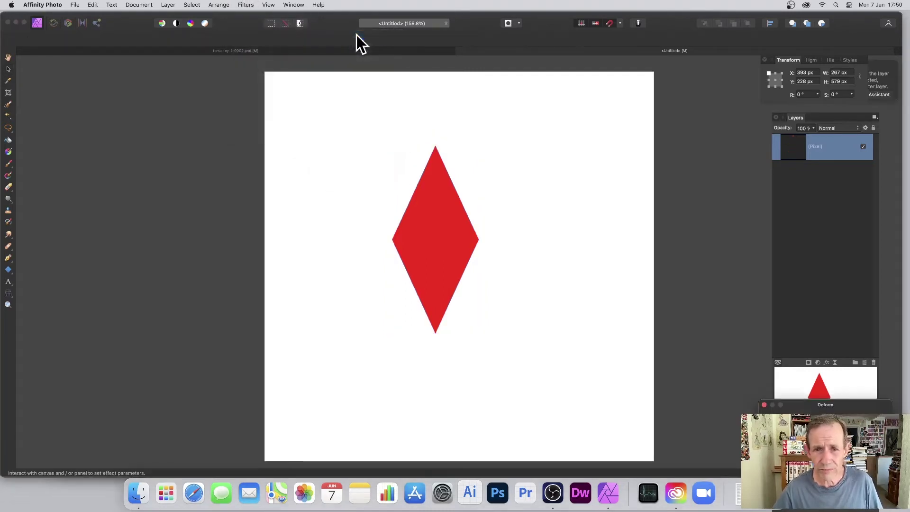
pyautogui.click(426, 200)
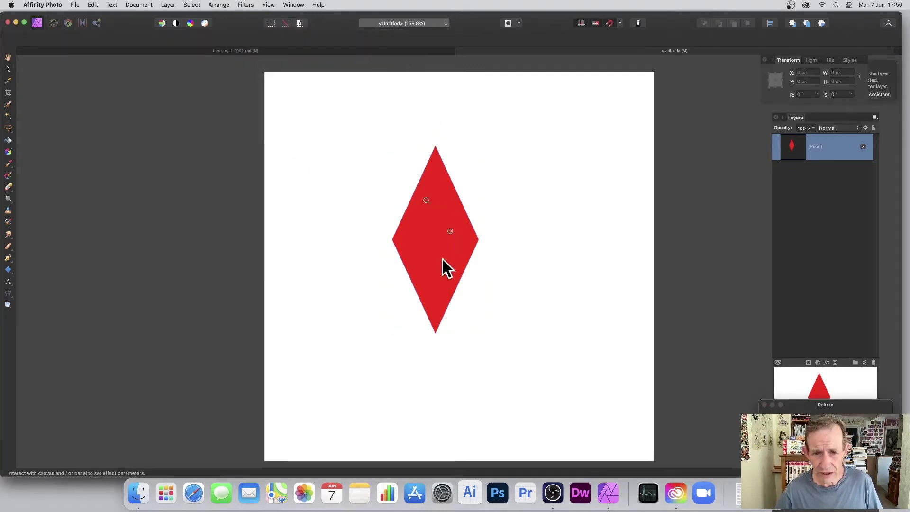
pyautogui.moveTo(443, 260); pyautogui.dragTo(317, 124)
pyautogui.moveTo(426, 200); pyautogui.dragTo(571, 208)
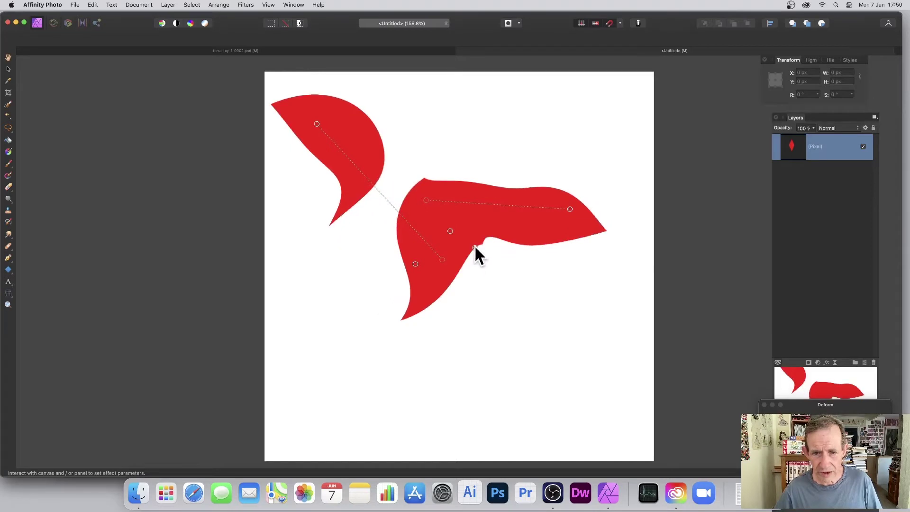
pyautogui.moveTo(474, 246); pyautogui.dragTo(604, 370)
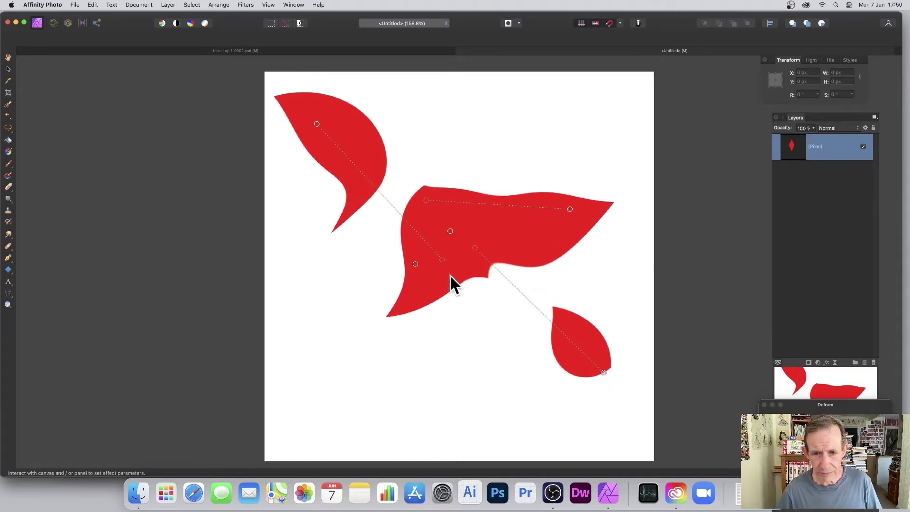
pyautogui.moveTo(451, 276); pyautogui.dragTo(331, 410)
pyautogui.click(515, 213)
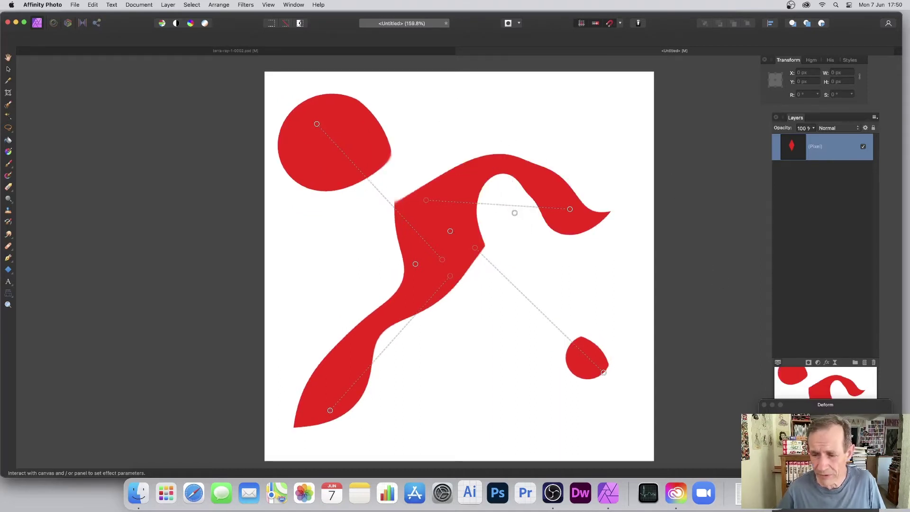
pyautogui.press('v')
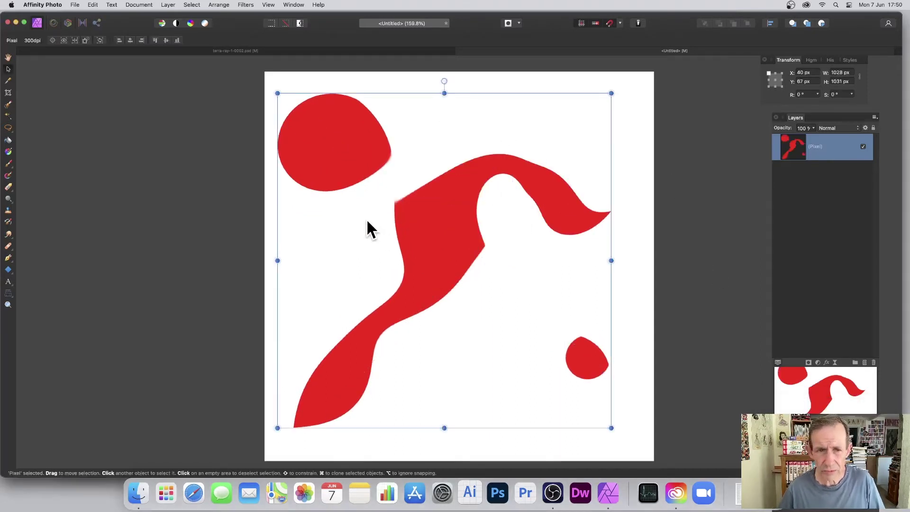
# - Scale the deformed artwork to about 676 × 678 px near the page centre, and give it a diagonal Motion Blur of about 208.2 px
pyautogui.moveTo(278, 94); pyautogui.dragTo(390, 205)
pyautogui.moveTo(440, 244); pyautogui.dragTo(376, 170)
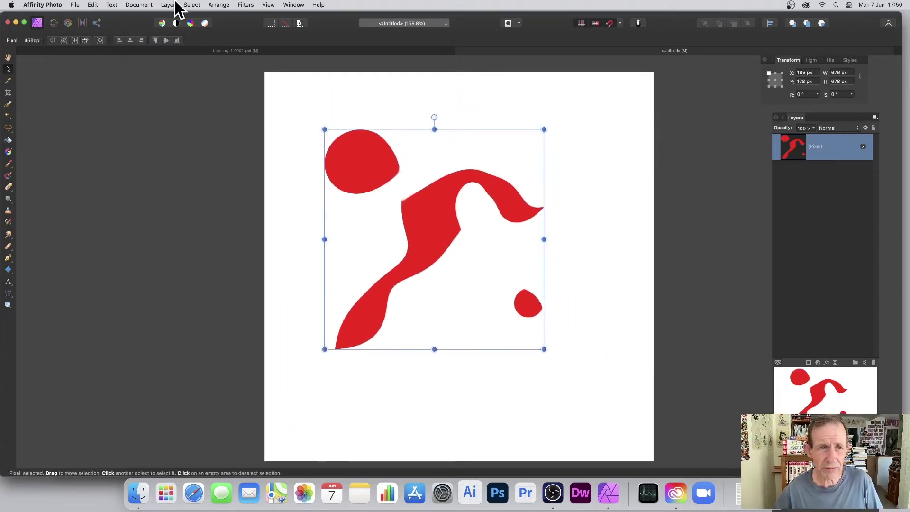
pyautogui.click(245, 6)
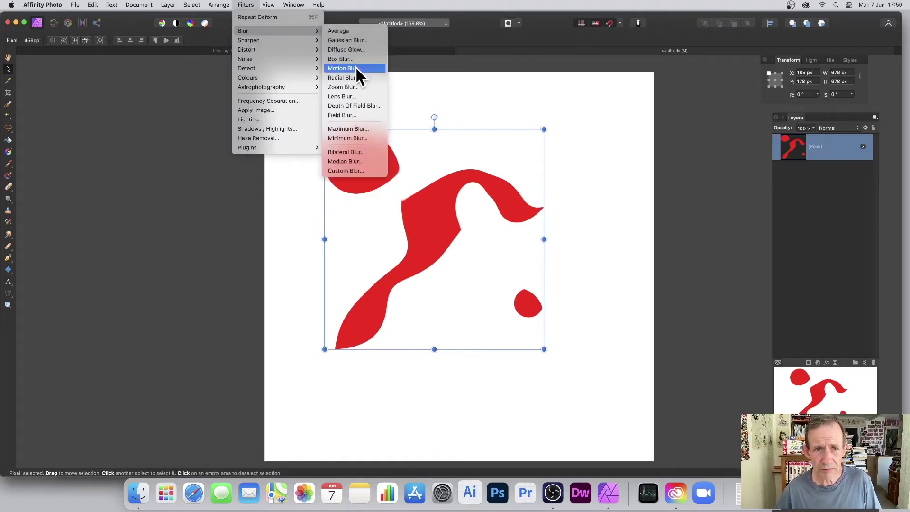
pyautogui.click(354, 67)
pyautogui.moveTo(396, 71); pyautogui.dragTo(473, 124)
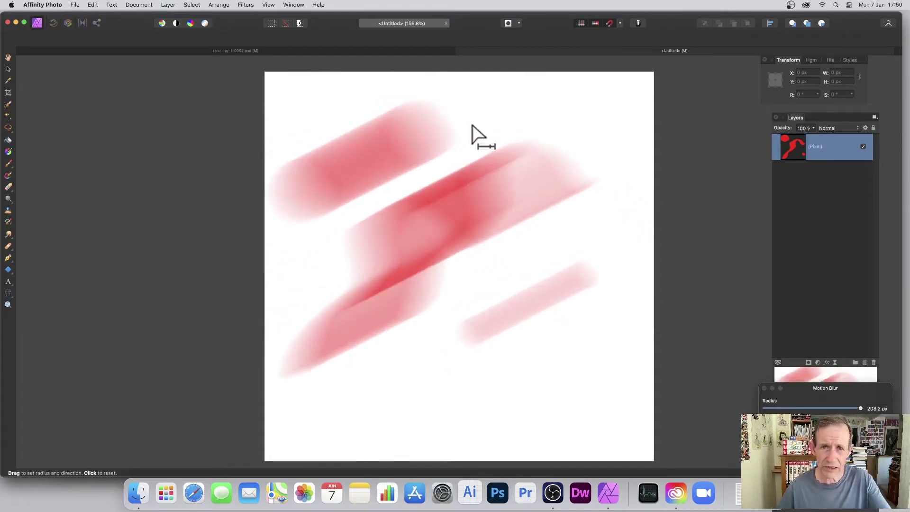
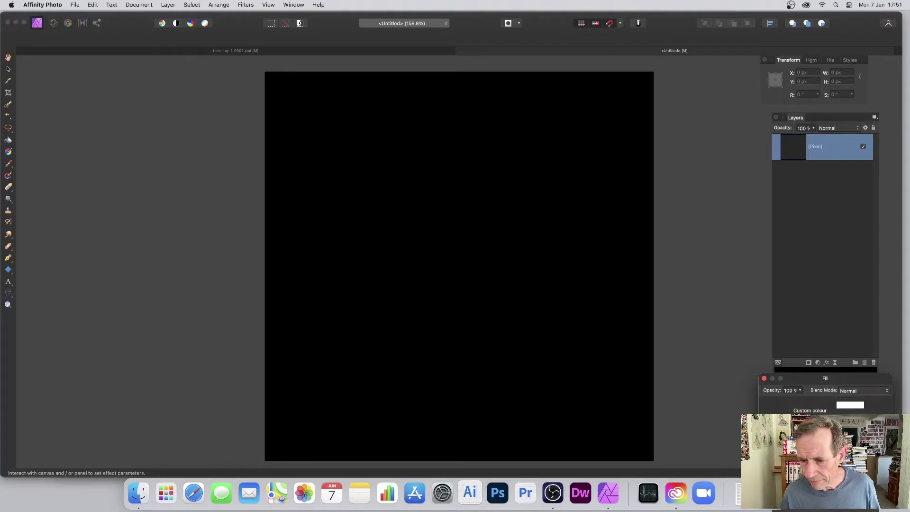
# - Fill the whole pixel layer with solid black at 100% opacity in Normal mode
pyautogui.press('Return')
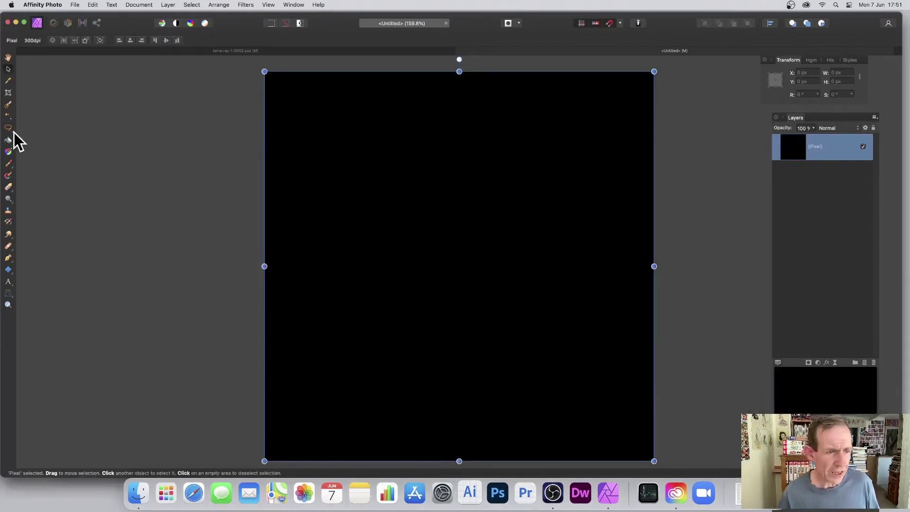
# - Draw an ellipse about 355 × 361 px near the page centre over the black layer and fill it with white
pyautogui.click(7, 268)
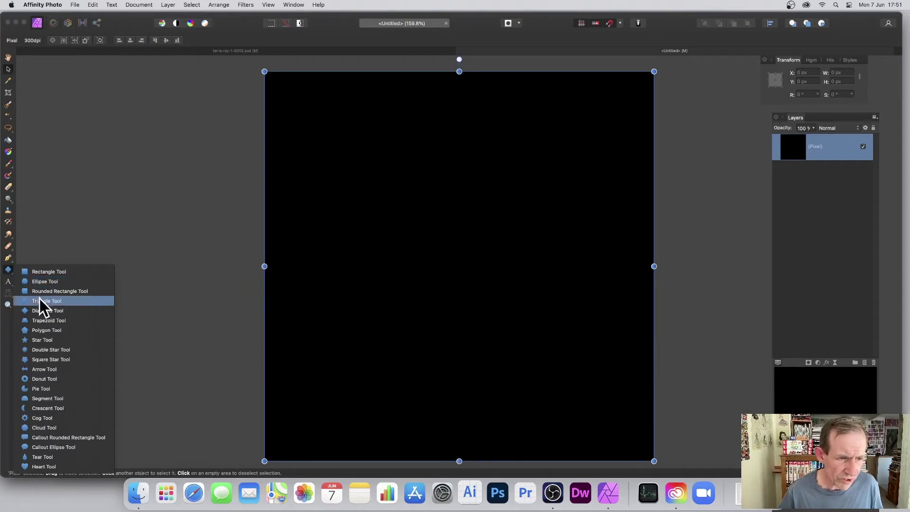
pyautogui.click(52, 282)
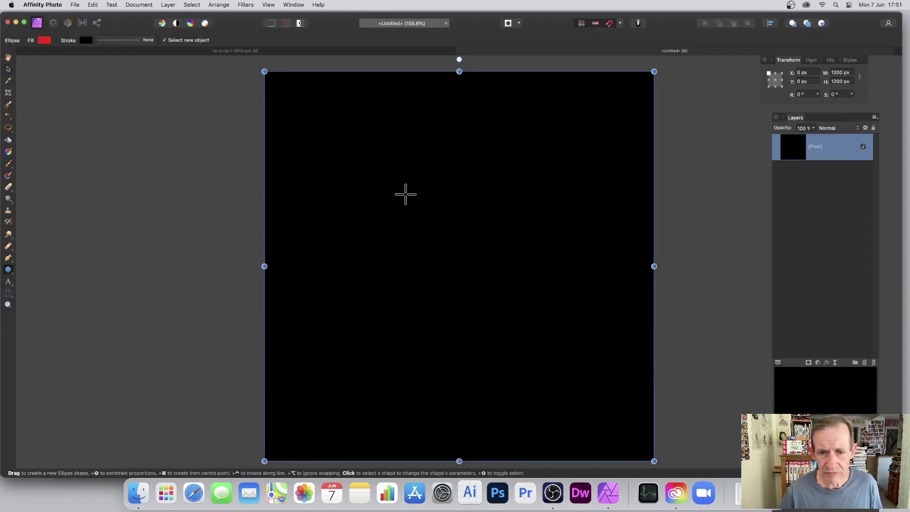
pyautogui.moveTo(401, 189); pyautogui.dragTo(517, 306)
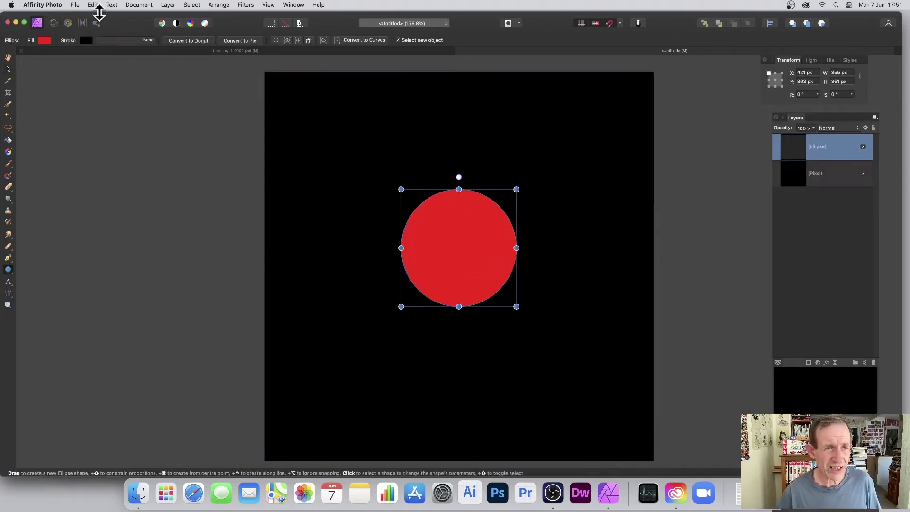
pyautogui.click(44, 41)
pyautogui.moveTo(98, 102); pyautogui.dragTo(75, 137)
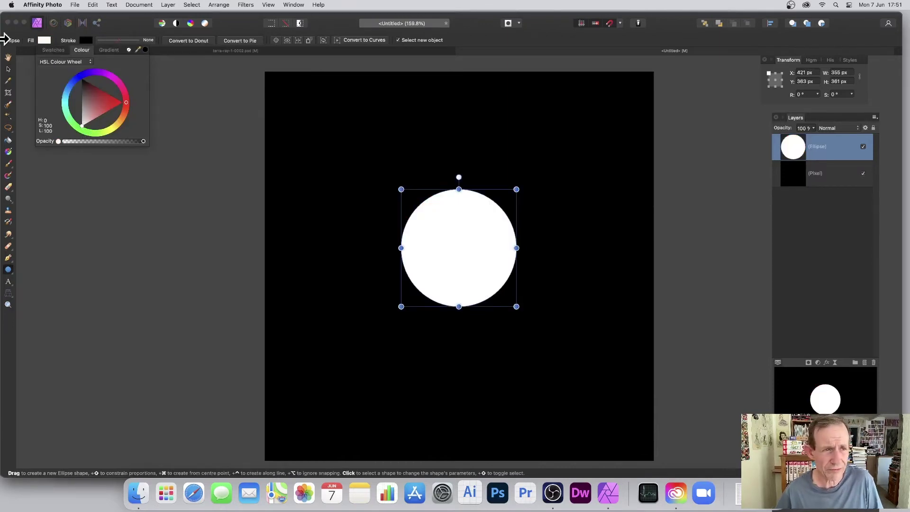
# - Move the white circle to about X 391 px, Y 348 px, and turn it into a ring of petals using the Mirror filter with 10 mirrors
pyautogui.click(8, 69)
pyautogui.moveTo(447, 216)
pyautogui.mouseDown()
pyautogui.moveTo(429, 213)
pyautogui.moveTo(437, 212)
pyautogui.mouseUp()
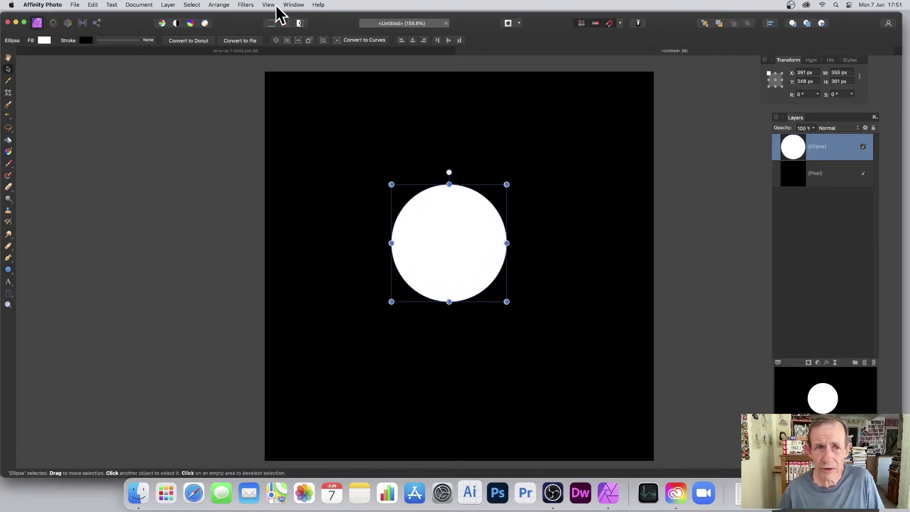
pyautogui.click(246, 5)
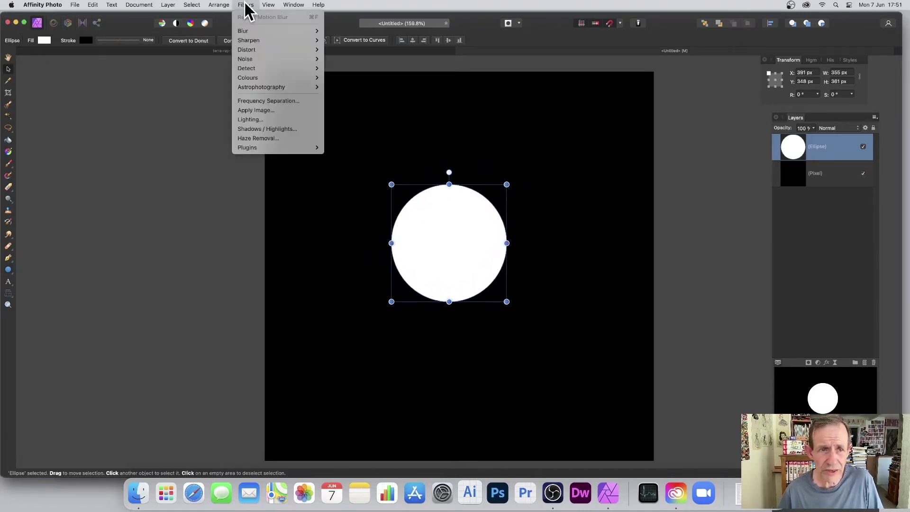
pyautogui.moveTo(247, 52)
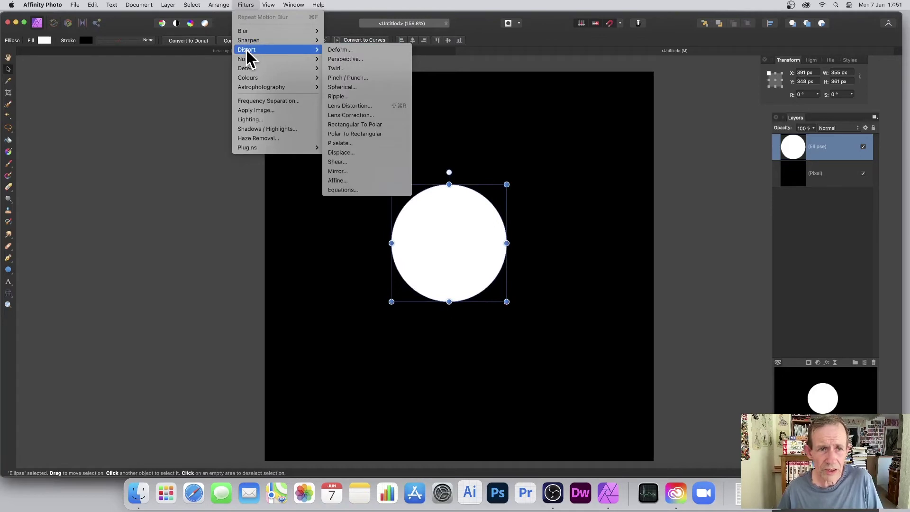
pyautogui.click(339, 170)
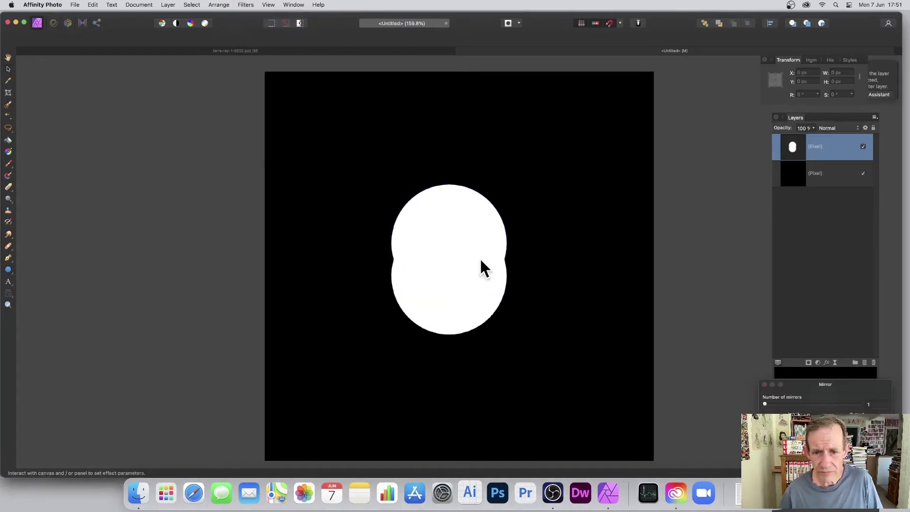
pyautogui.moveTo(789, 404); pyautogui.dragTo(809, 403)
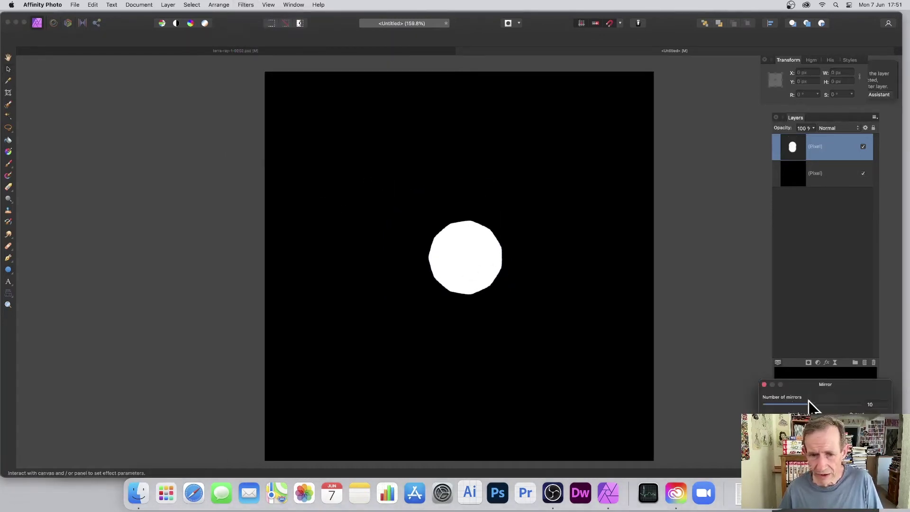
pyautogui.moveTo(450, 246); pyautogui.dragTo(377, 255)
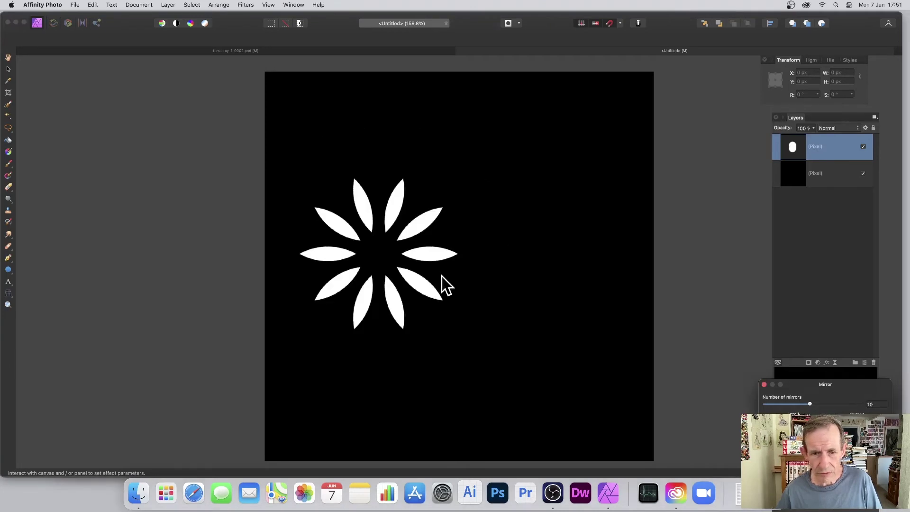
pyautogui.press('Return')
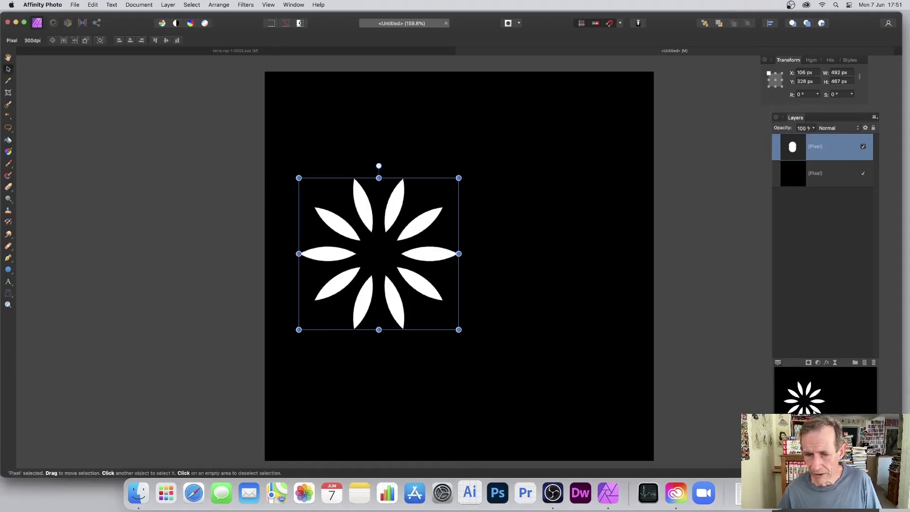
# - Move the petal ring to about X 285 px, Y 307 px, and give it a diagonal Motion Blur of about 290.9 px
pyautogui.moveTo(441, 256); pyautogui.dragTo(502, 235)
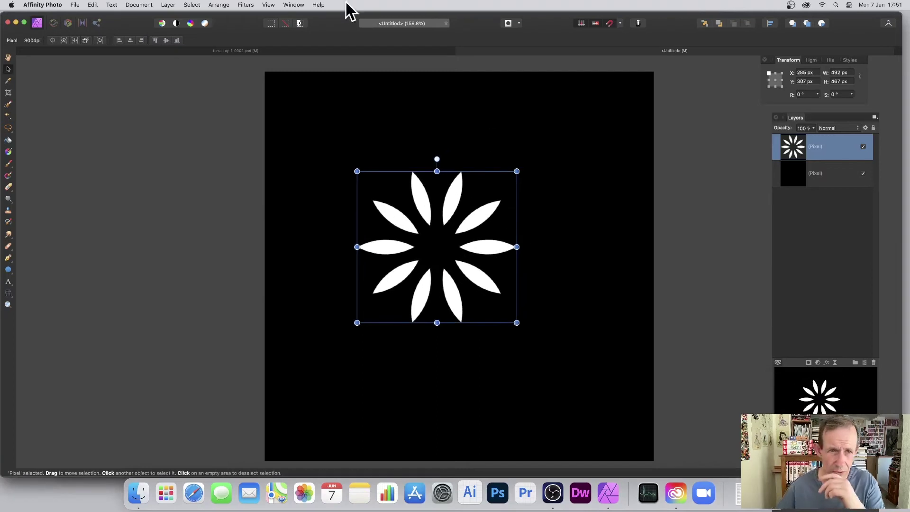
pyautogui.click(248, 5)
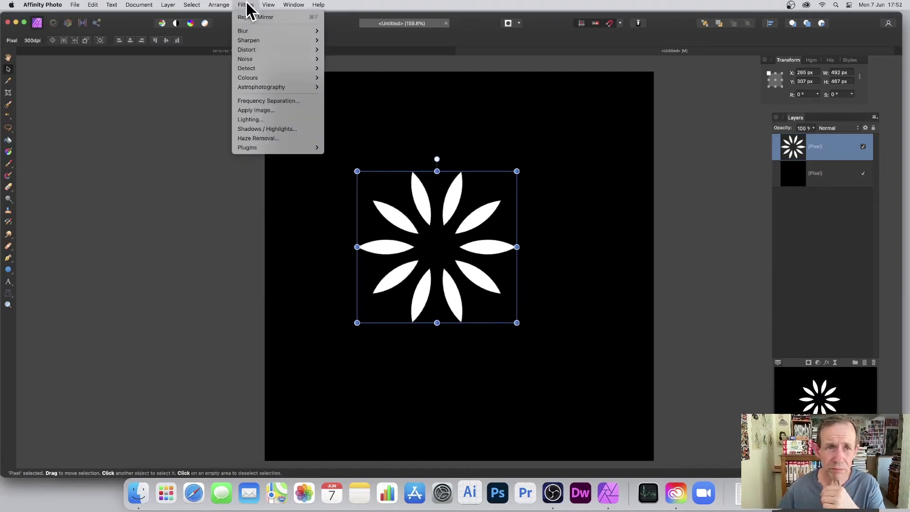
pyautogui.moveTo(248, 33)
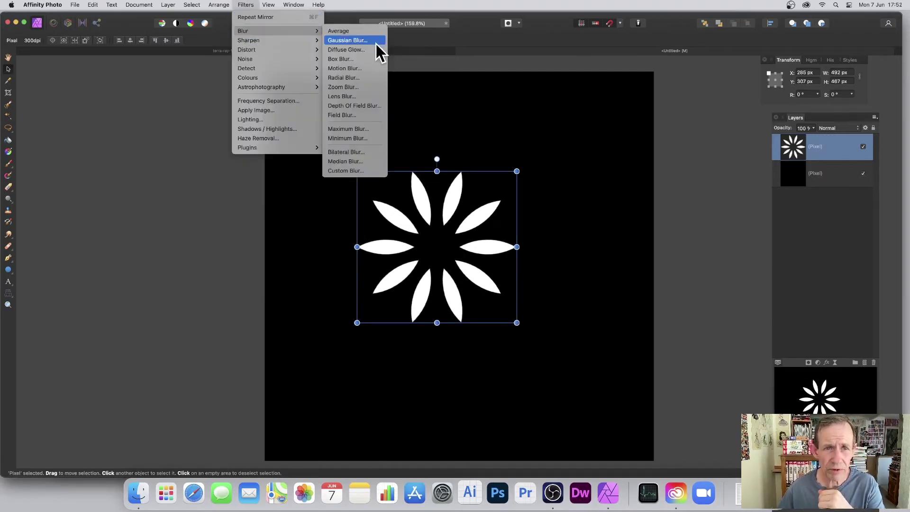
pyautogui.click(353, 67)
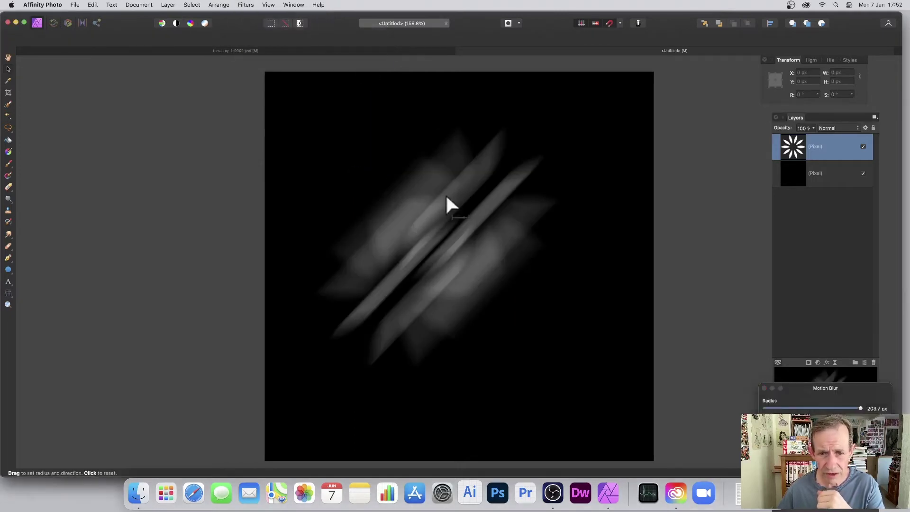
pyautogui.moveTo(451, 203)
pyautogui.mouseDown()
pyautogui.moveTo(448, 174)
pyautogui.moveTo(412, 234)
pyautogui.moveTo(378, 246)
pyautogui.moveTo(472, 288)
pyautogui.moveTo(555, 310)
pyautogui.moveTo(493, 283)
pyautogui.moveTo(528, 254)
pyautogui.moveTo(527, 243)
pyautogui.moveTo(508, 265)
pyautogui.moveTo(534, 249)
pyautogui.moveTo(518, 259)
pyautogui.mouseUp()
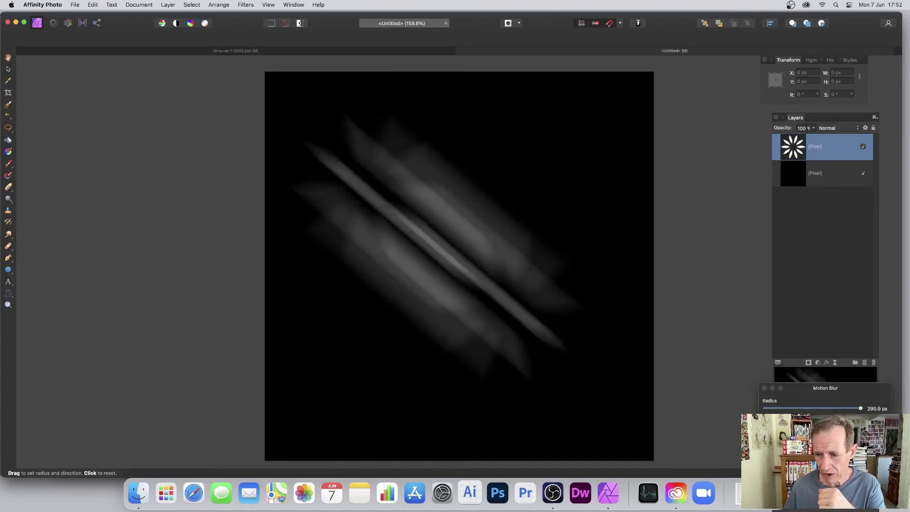
pyautogui.press('Return')
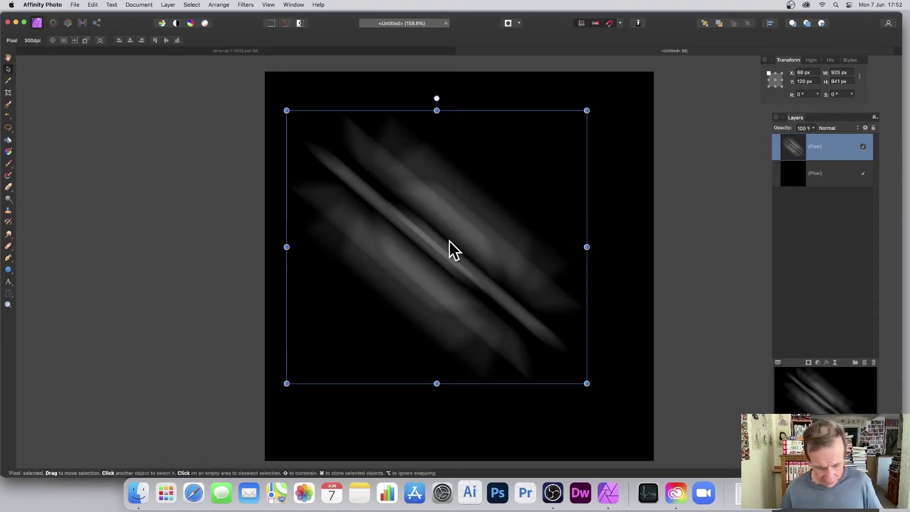
# - Try layering offset duplicates of the blurred petals, with the top copy reduced to about 554 × 503.7 px and rotated
pyautogui.moveTo(439, 232); pyautogui.dragTo(492, 269)
pyautogui.press('super+j')
pyautogui.press('super+j')
pyautogui.press('super+j')
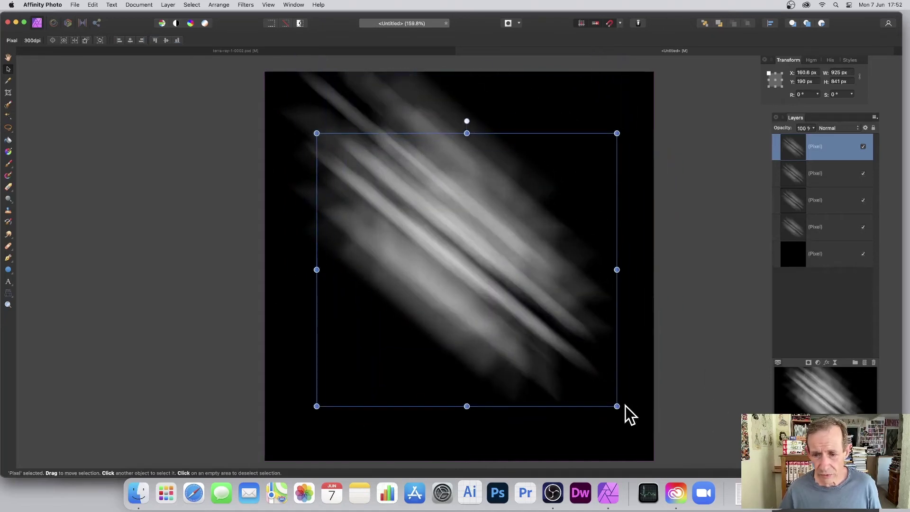
pyautogui.moveTo(616, 406); pyautogui.dragTo(497, 297)
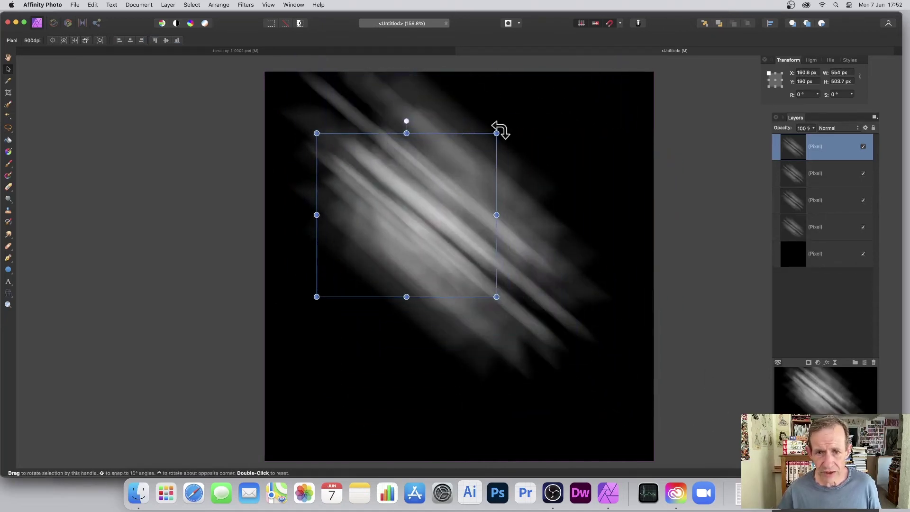
pyautogui.moveTo(500, 131); pyautogui.dragTo(538, 252)
pyautogui.moveTo(429, 156); pyautogui.dragTo(545, 159)
# - Undo the added copies and their transforms, back to a single blurred layer above the black one
pyautogui.press('super+z')
pyautogui.press('super+z')
pyautogui.press('super+z')
pyautogui.press('super+z')
pyautogui.press('super+z')
pyautogui.press('super+z')
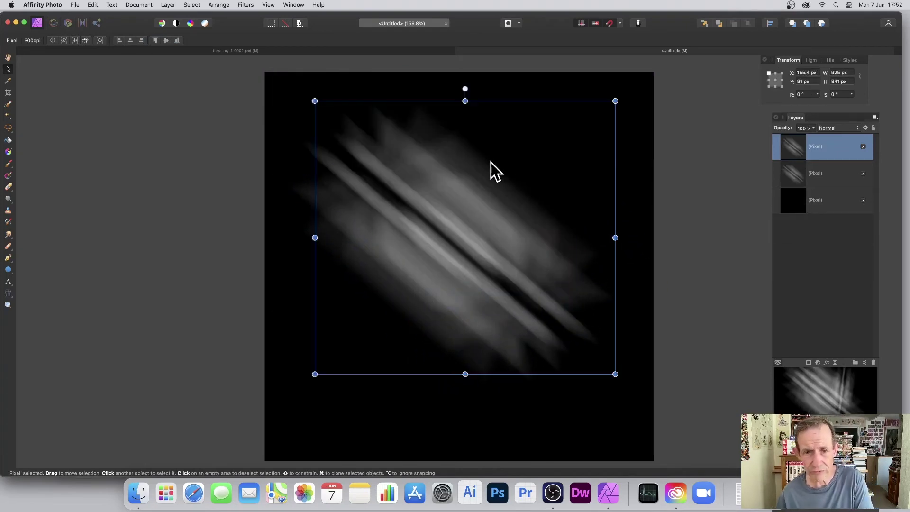
pyautogui.press('super+z')
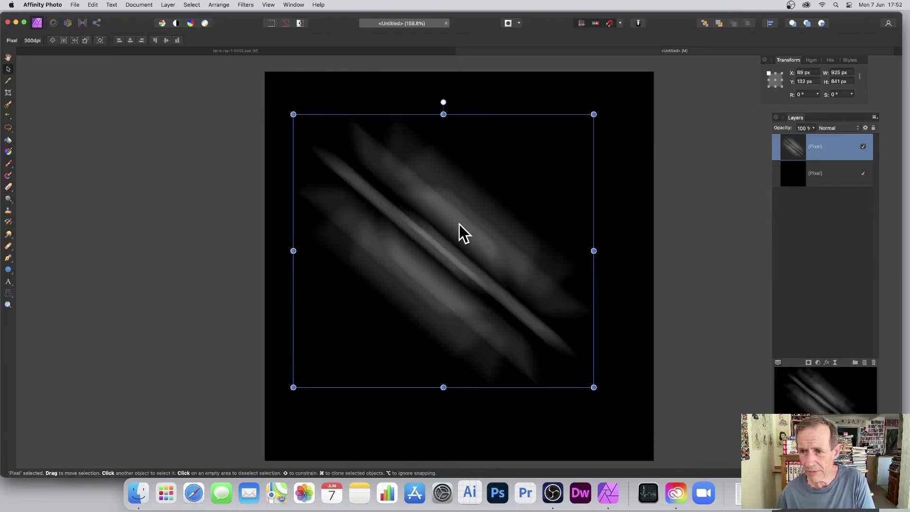
# - Use the Deform filter with four handles to pull the blurred streaks into a looping swirl with a narrow pinched centre
pyautogui.click(245, 5)
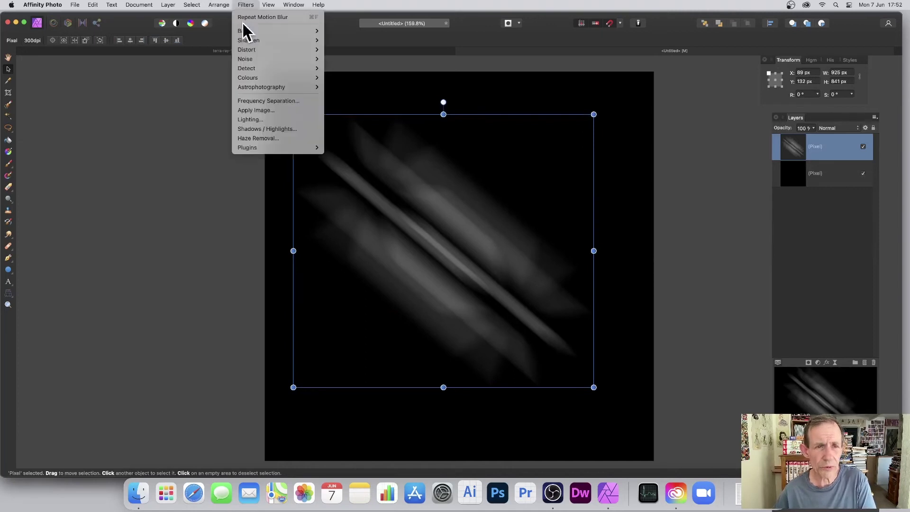
pyautogui.moveTo(246, 50)
pyautogui.click(369, 48)
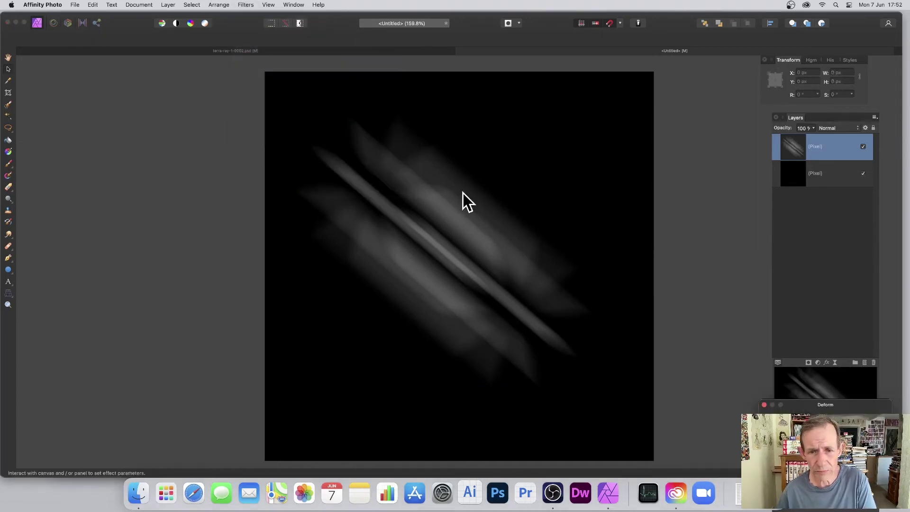
pyautogui.click(442, 203)
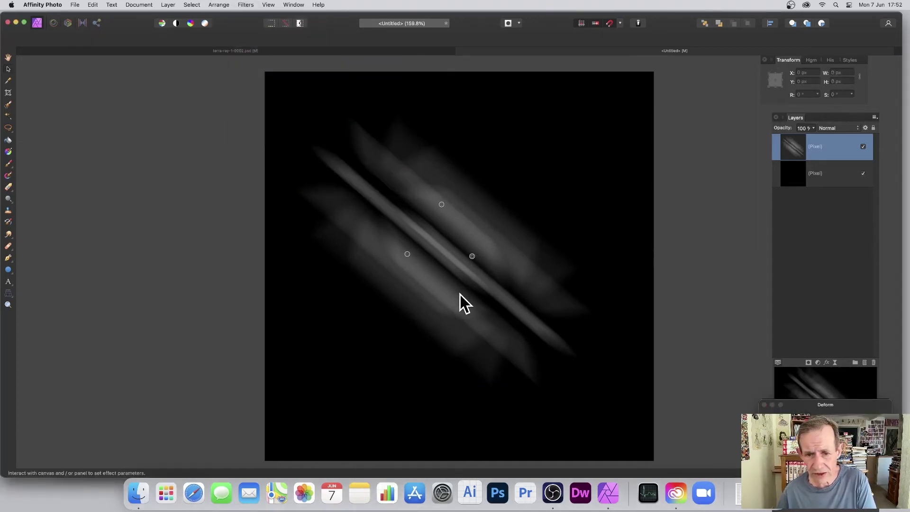
pyautogui.moveTo(461, 295); pyautogui.dragTo(495, 195)
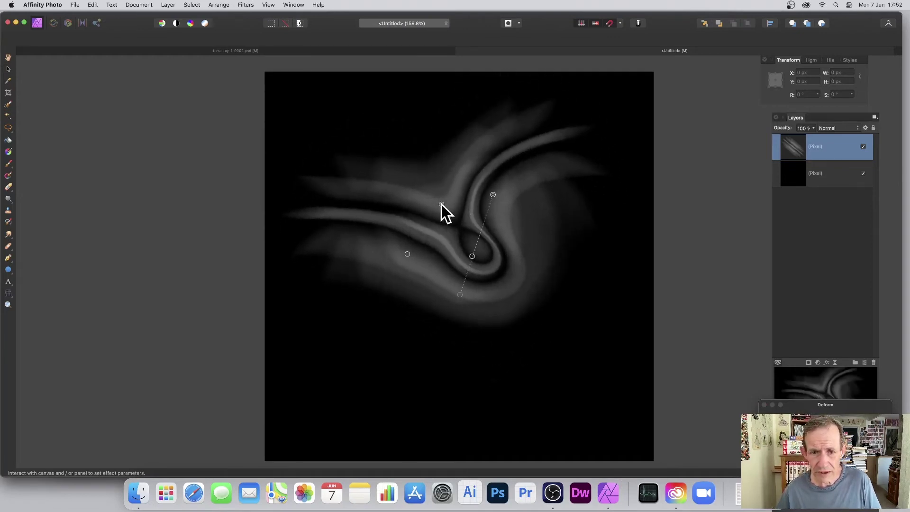
pyautogui.moveTo(442, 204); pyautogui.dragTo(488, 239)
pyautogui.moveTo(408, 255); pyautogui.dragTo(470, 224)
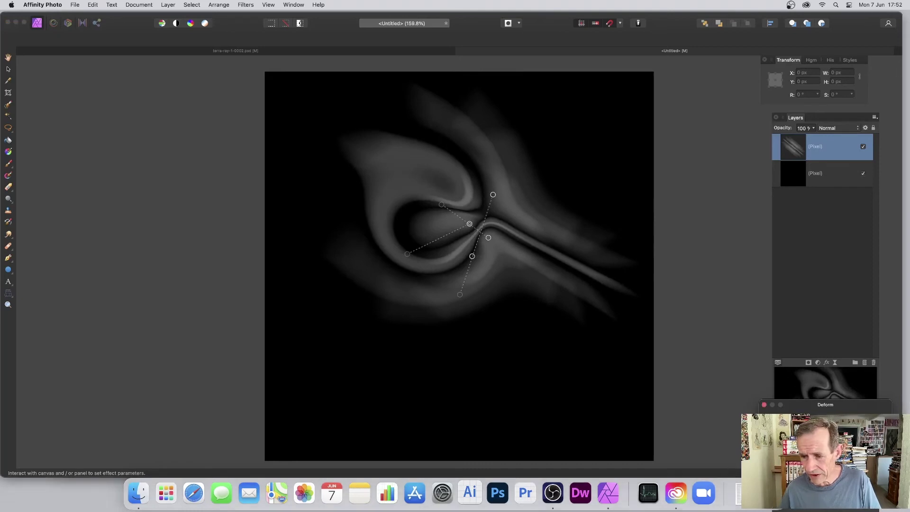
pyautogui.press('Return')
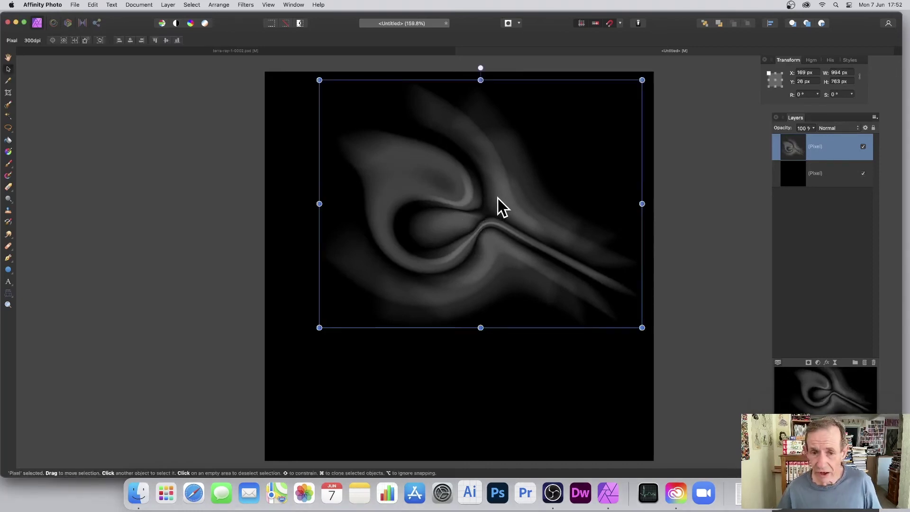
# - Spread overlapping copies of the swirl across the page and preview blend modes on the top copy, keeping it at Normal
pyautogui.moveTo(498, 198)
pyautogui.mouseDown()
pyautogui.moveTo(460, 248)
pyautogui.moveTo(485, 305)
pyautogui.moveTo(486, 274)
pyautogui.moveTo(622, 161)
pyautogui.moveTo(568, 145)
pyautogui.moveTo(481, 73)
pyautogui.moveTo(376, 106)
pyautogui.moveTo(355, 126)
pyautogui.moveTo(336, 270)
pyautogui.mouseUp()
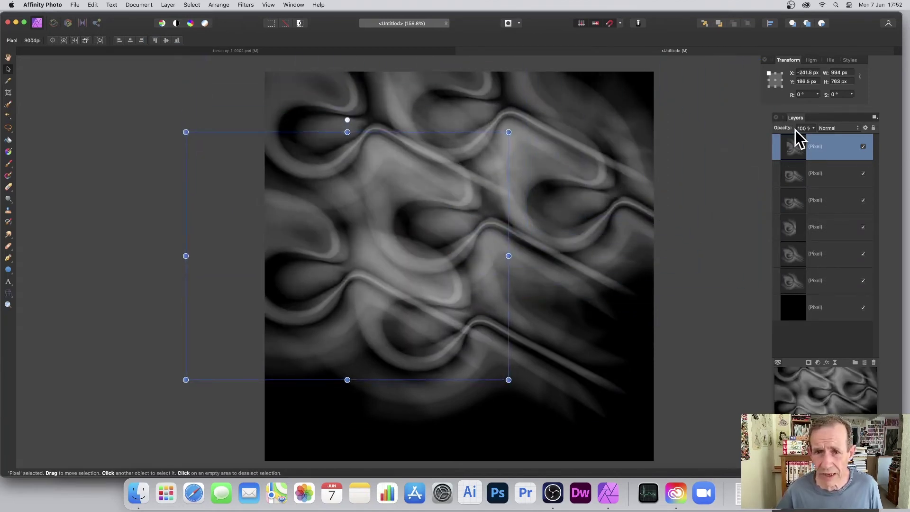
pyautogui.click(844, 130)
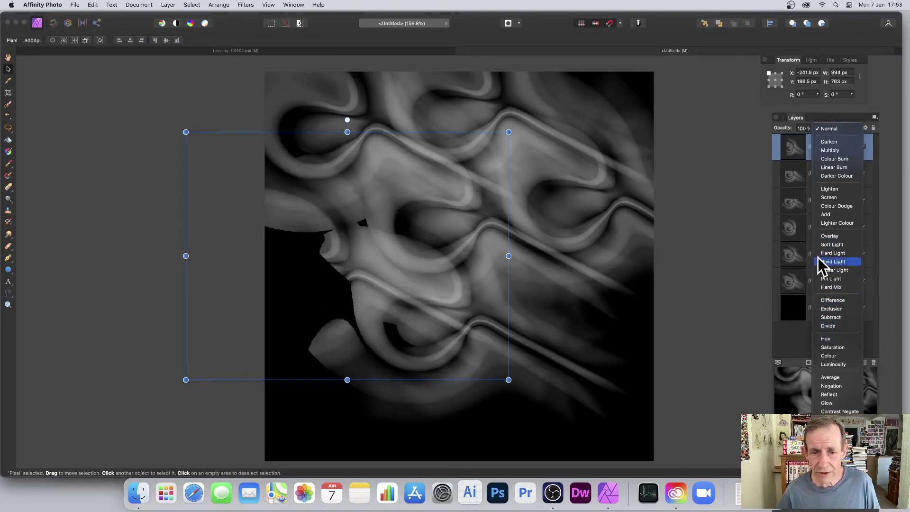
pyautogui.click(431, 243)
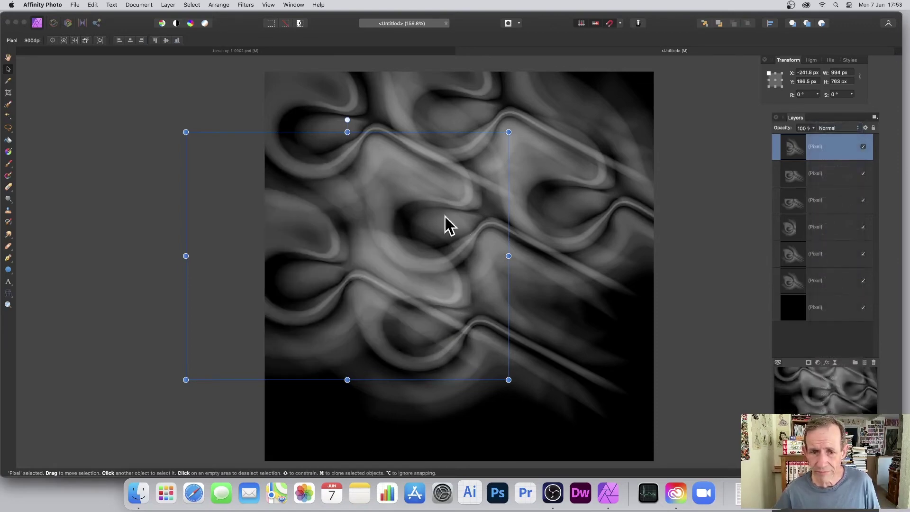
# - Move the top swirl copy to about X 45.2 px, Y 80.5 px, and add another copy at about X -27.8 px, Y 332.8 px
pyautogui.moveTo(445, 218); pyautogui.dragTo(518, 165)
pyautogui.press('Left')
pyautogui.press('Up')
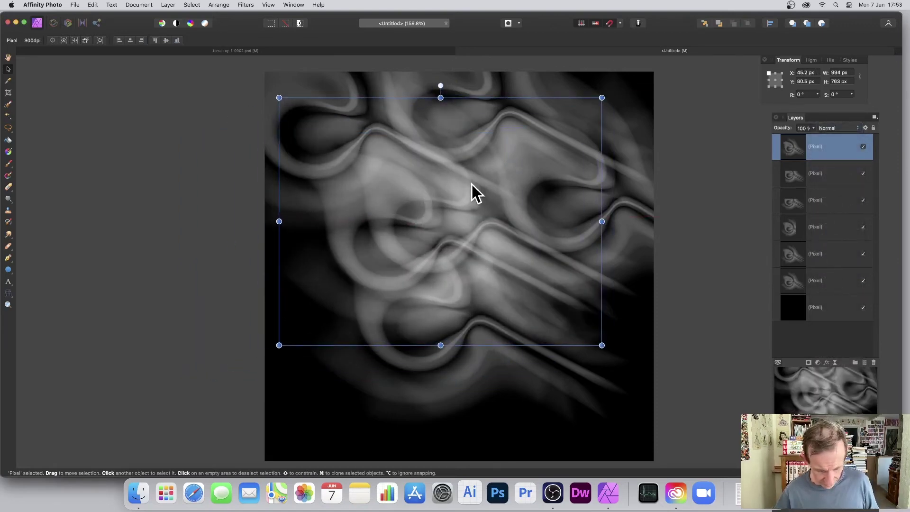
pyautogui.moveTo(468, 186)
pyautogui.mouseDown()
pyautogui.moveTo(449, 198)
pyautogui.moveTo(454, 279)
pyautogui.moveTo(453, 255)
pyautogui.mouseUp()
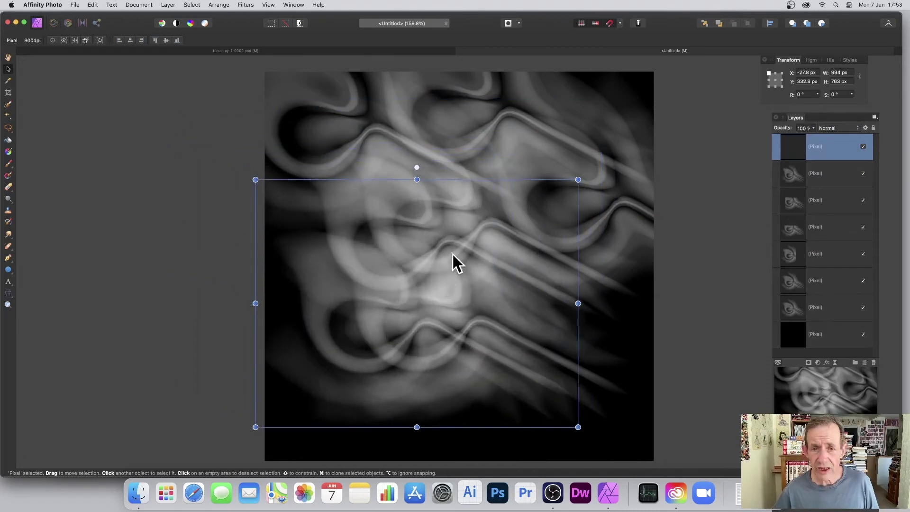
# - Merge all seven swirl layers into one pixel layer, leaving out the black background layer
pyautogui.keyDown('shift'); pyautogui.click(822, 308); pyautogui.keyUp('shift')
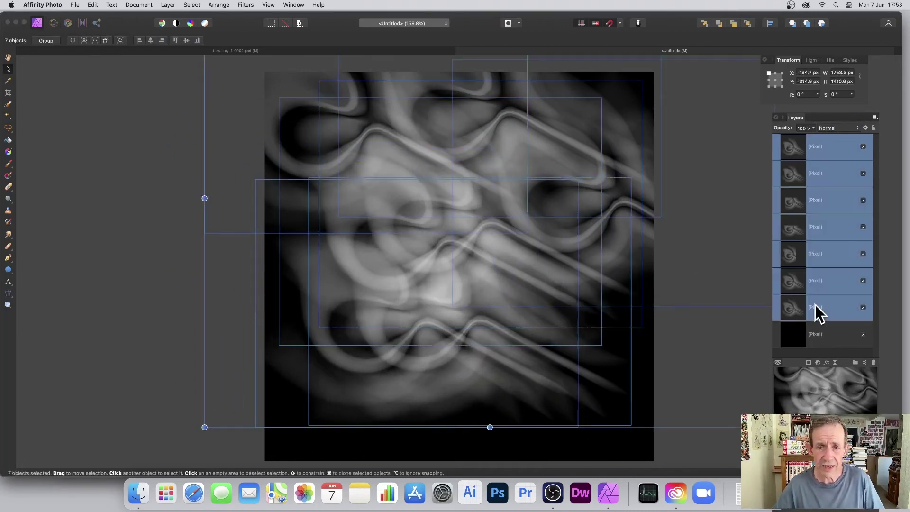
pyautogui.click(167, 4)
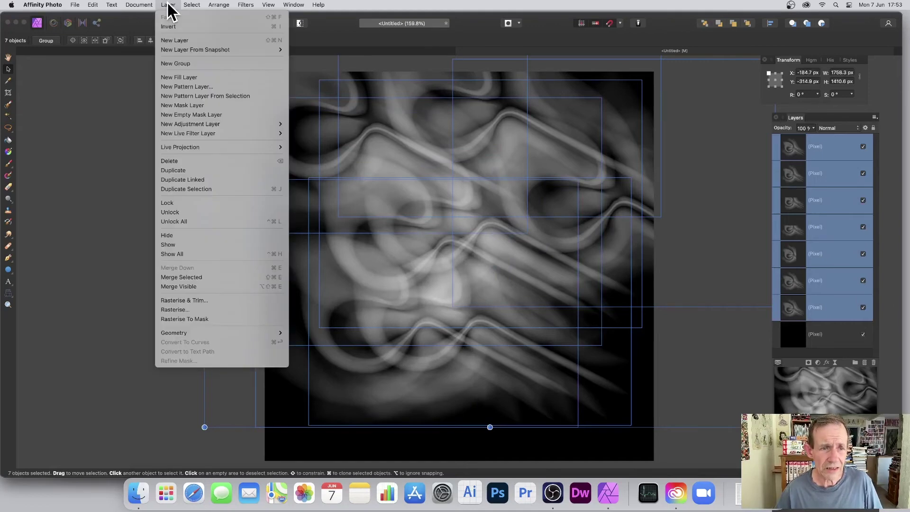
pyautogui.click(182, 278)
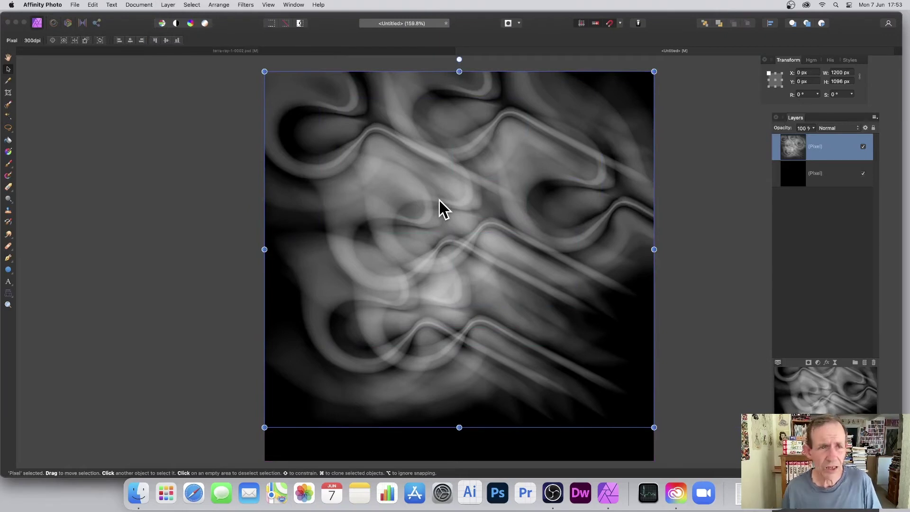
# - Add a live Motion Blur filter to the merged swirl layer with a radius of about 47.2 px
pyautogui.click(167, 5)
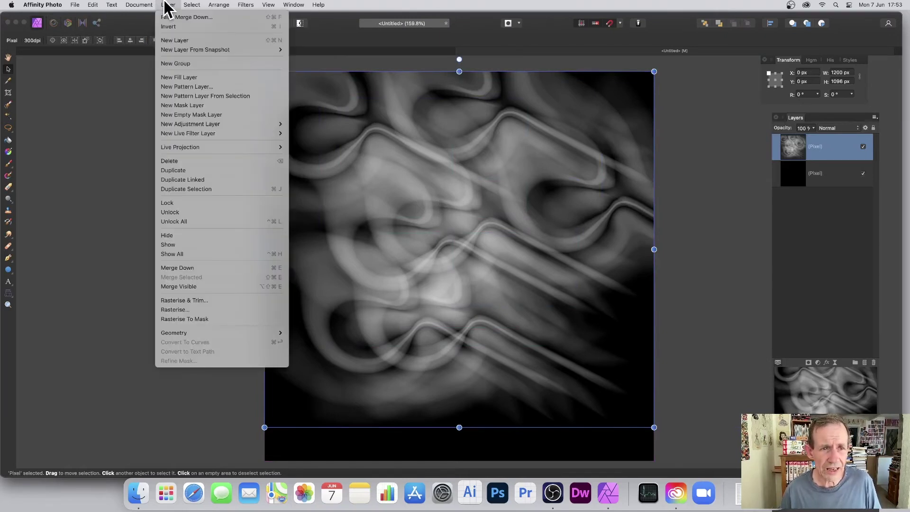
pyautogui.moveTo(183, 138)
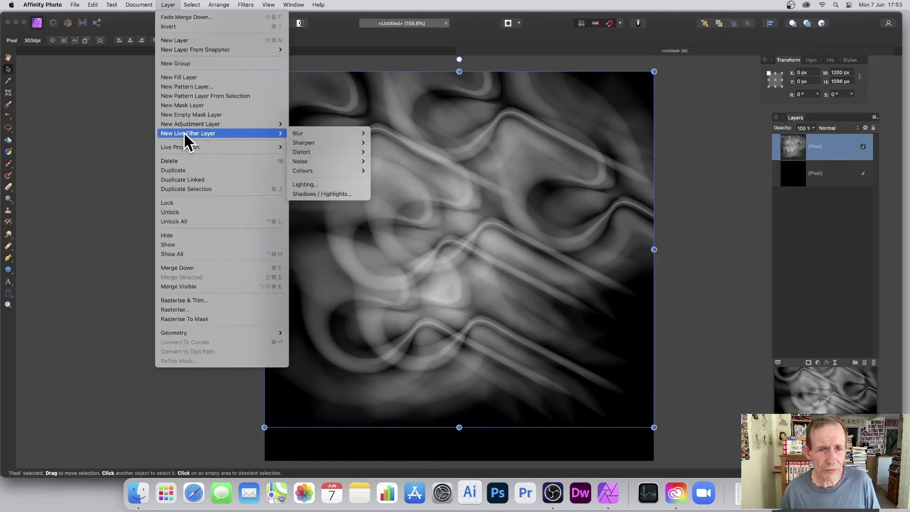
pyautogui.moveTo(339, 131)
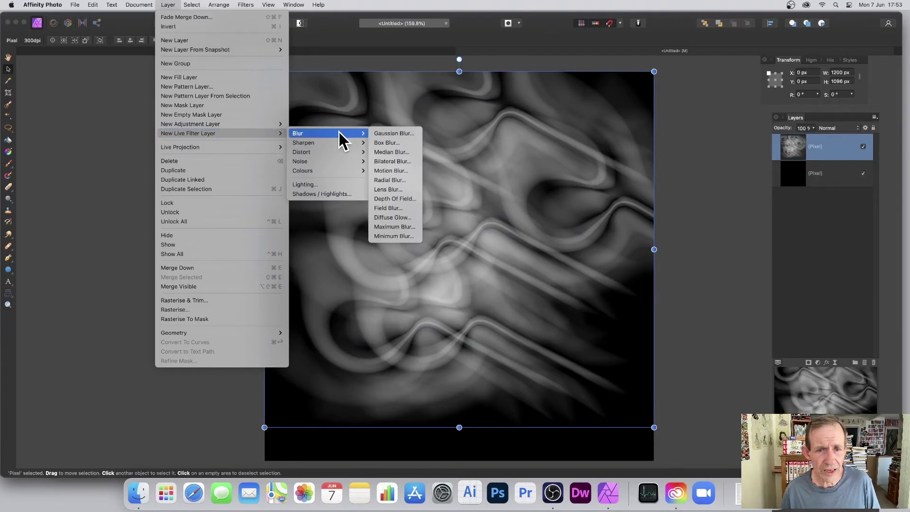
pyautogui.click(390, 171)
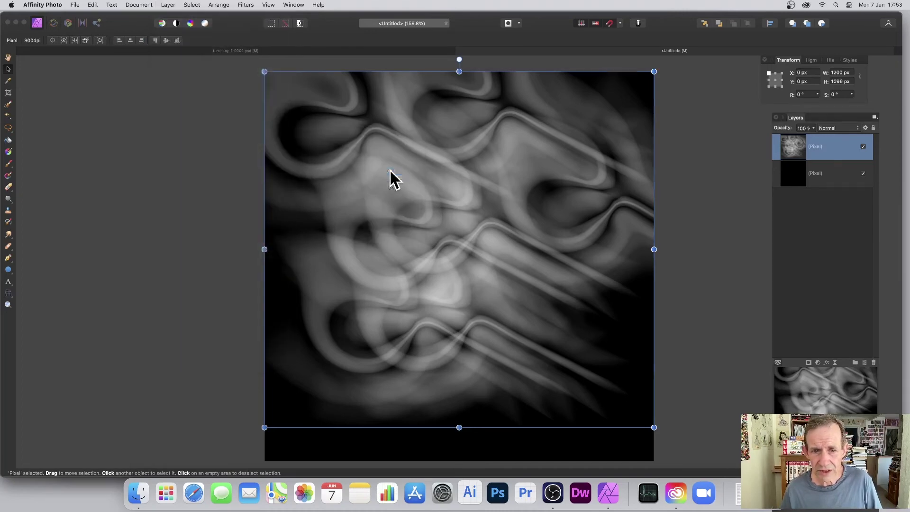
pyautogui.moveTo(810, 377); pyautogui.dragTo(525, 230)
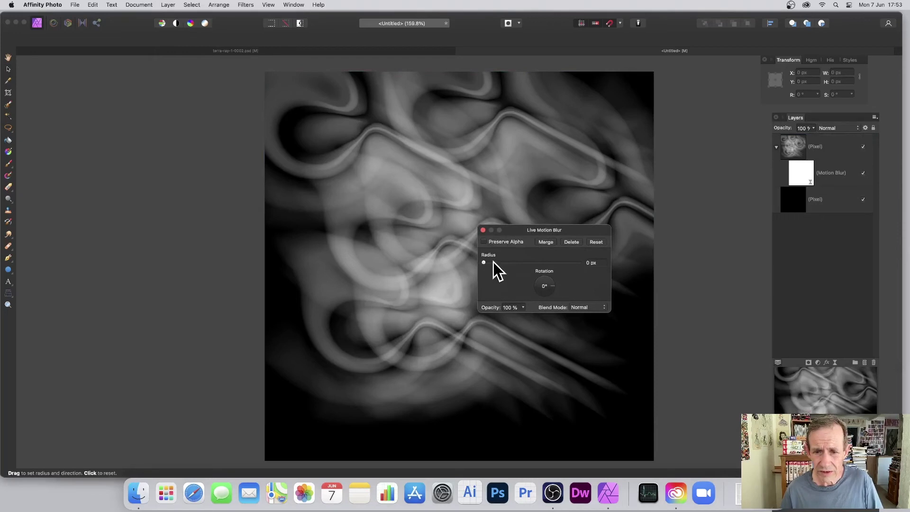
pyautogui.moveTo(493, 263); pyautogui.dragTo(556, 265)
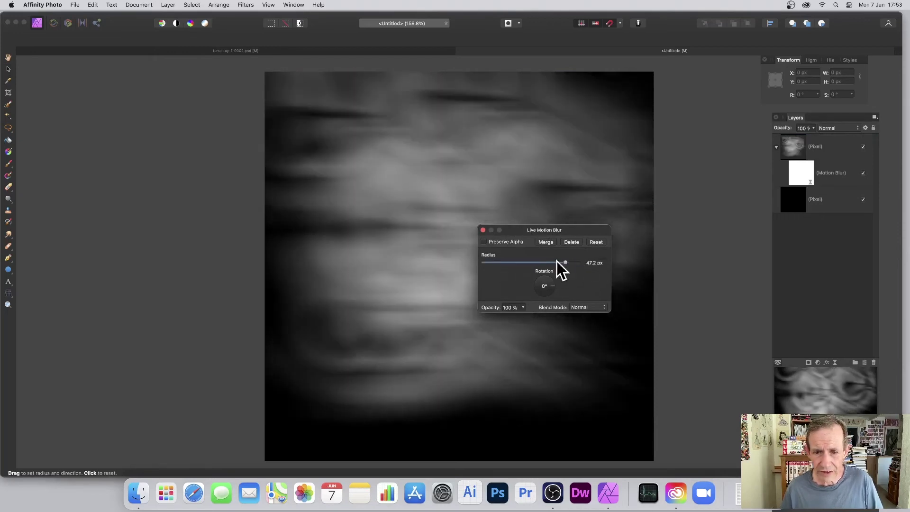
# - Try longer blurs in several directions on the swirls, settling on a radius of about 26.2 px and a rotation of 315°
pyautogui.moveTo(382, 207)
pyautogui.mouseDown()
pyautogui.moveTo(535, 209)
pyautogui.moveTo(334, 129)
pyautogui.moveTo(419, 311)
pyautogui.moveTo(371, 147)
pyautogui.moveTo(409, 230)
pyautogui.moveTo(461, 184)
pyautogui.mouseUp()
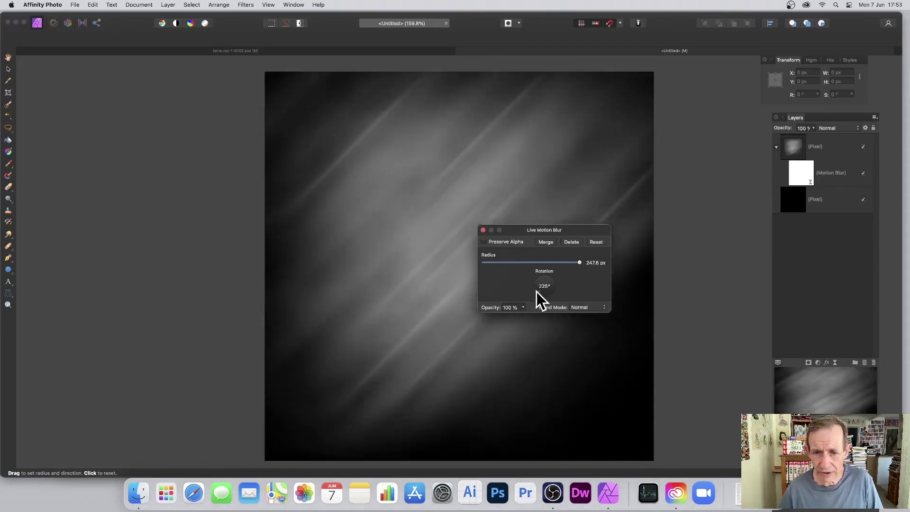
pyautogui.moveTo(536, 300)
pyautogui.mouseDown()
pyautogui.moveTo(425, 215)
pyautogui.moveTo(434, 305)
pyautogui.moveTo(538, 296)
pyautogui.mouseUp()
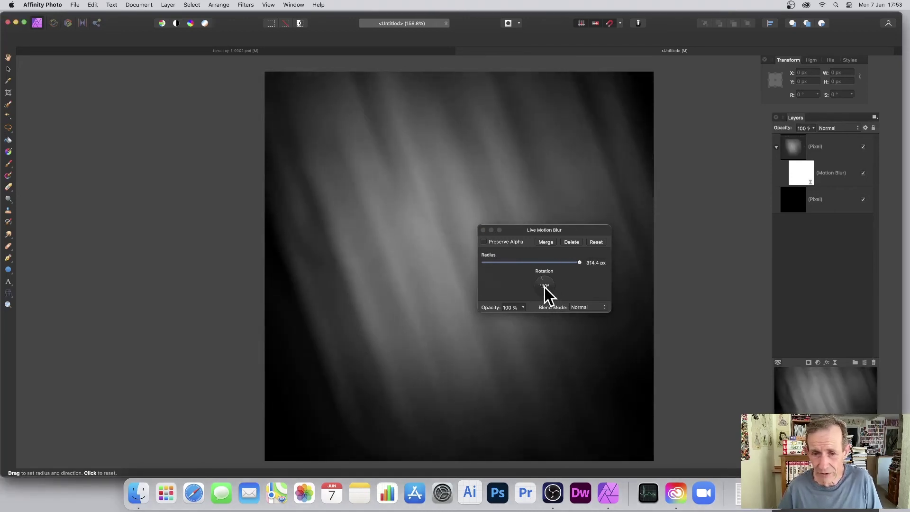
pyautogui.click(545, 287)
pyautogui.click(545, 286)
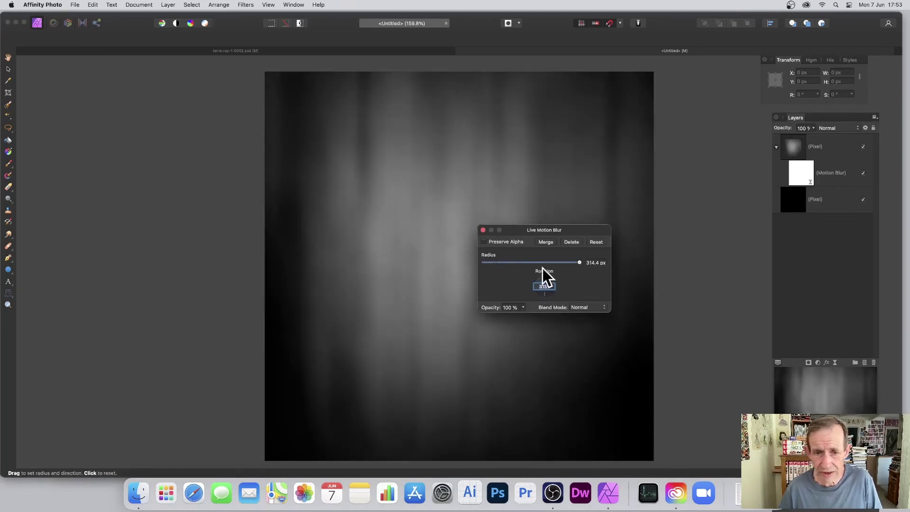
pyautogui.moveTo(542, 268)
pyautogui.mouseDown()
pyautogui.moveTo(470, 271)
pyautogui.moveTo(413, 142)
pyautogui.moveTo(317, 240)
pyautogui.moveTo(381, 201)
pyautogui.moveTo(381, 212)
pyautogui.mouseUp()
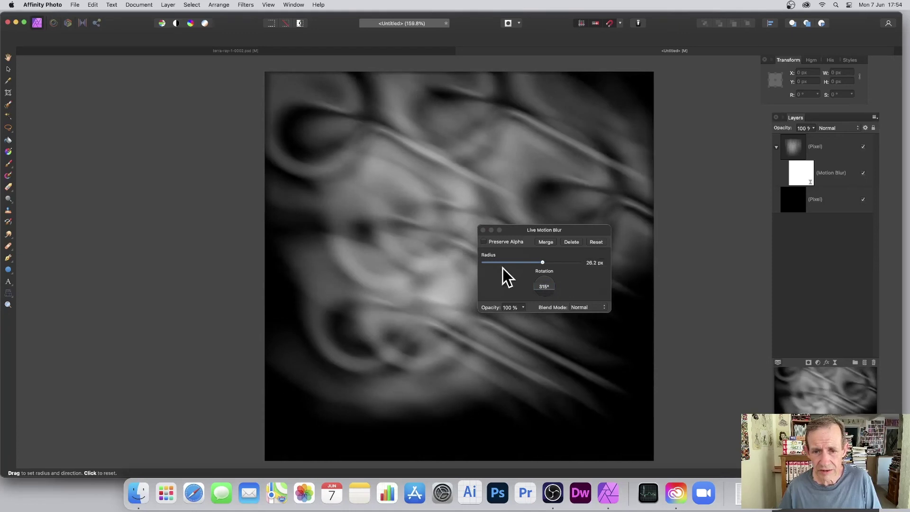
# - Preview blend modes such as Colour Burn for the live blur, keep it at Normal and close the filter settings
pyautogui.click(583, 308)
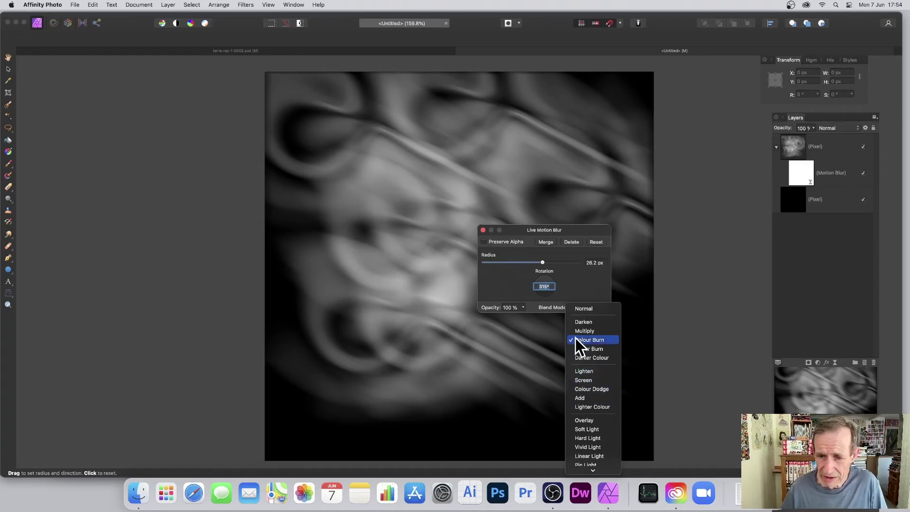
pyautogui.click(582, 309)
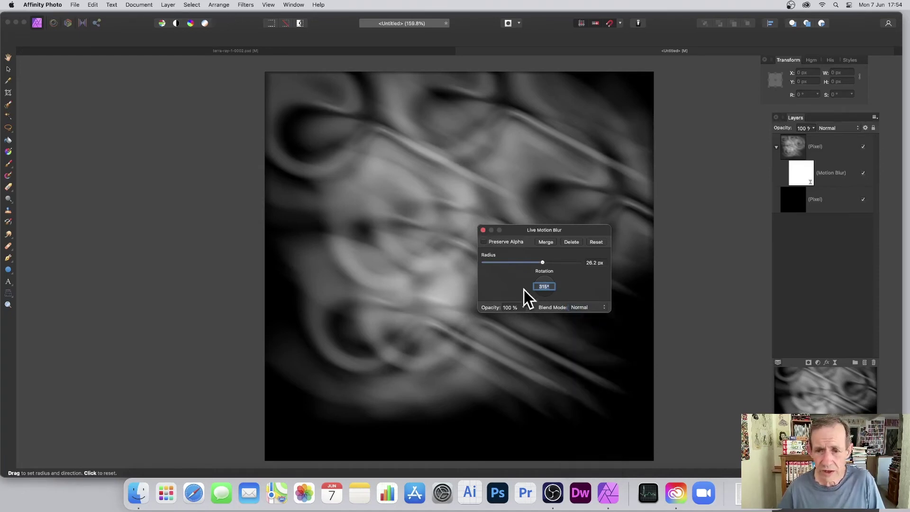
pyautogui.click(483, 230)
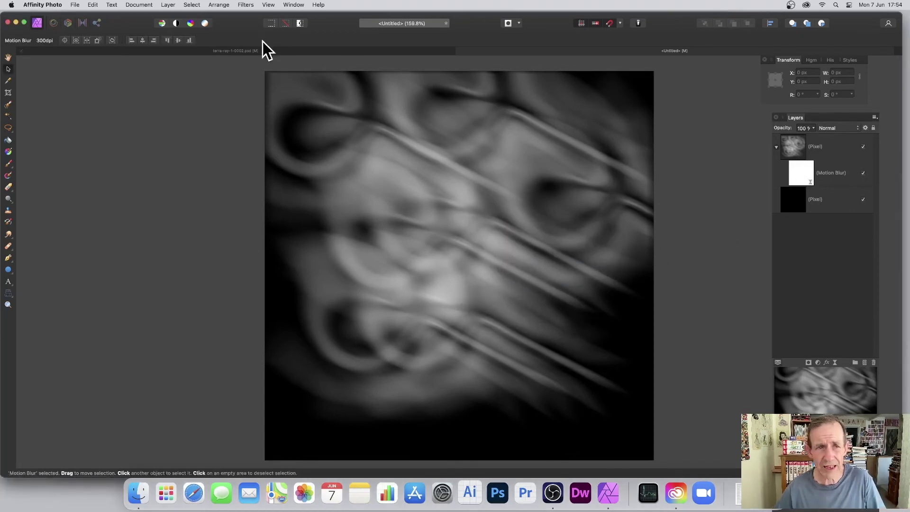
# - Add a live Motion Blur to the Background layer of terra-ray-1-0002.psd with radius 407.1 px, rotation 211° and Preserve Alpha on
pyautogui.click(223, 50)
pyautogui.press('l')
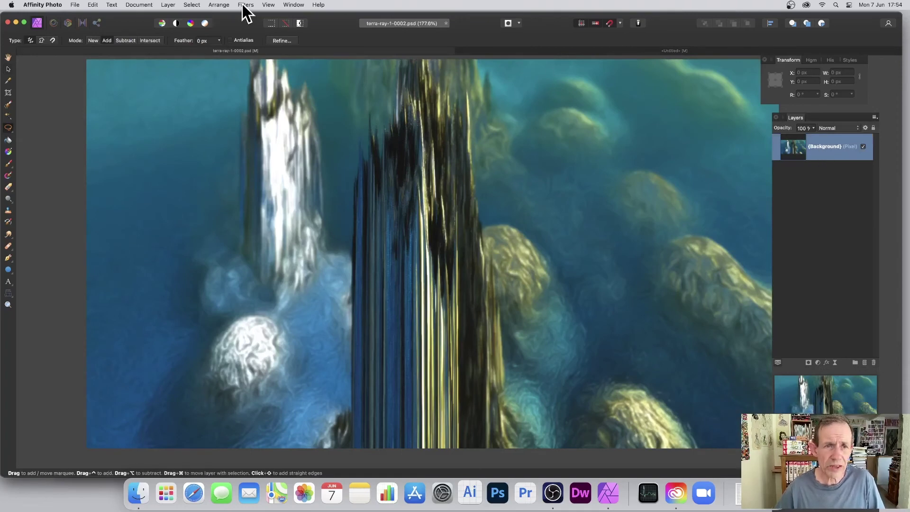
pyautogui.click(169, 6)
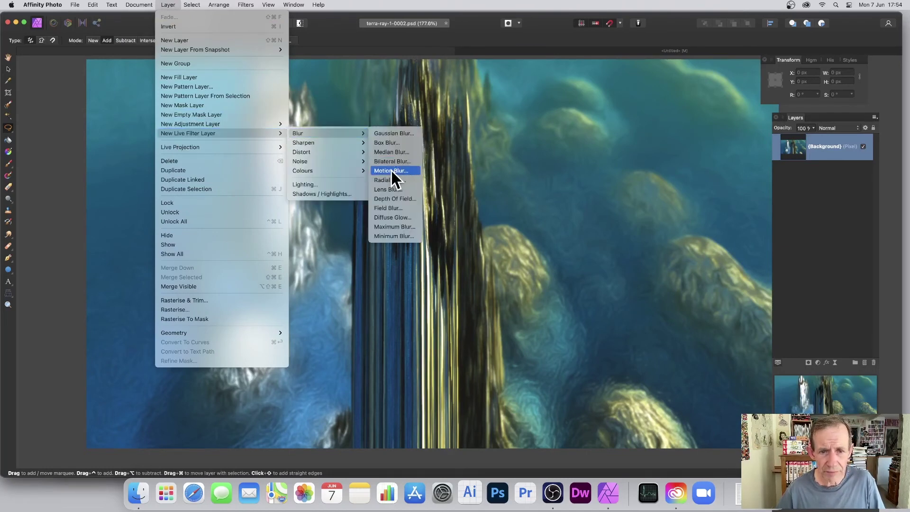
pyautogui.click(392, 171)
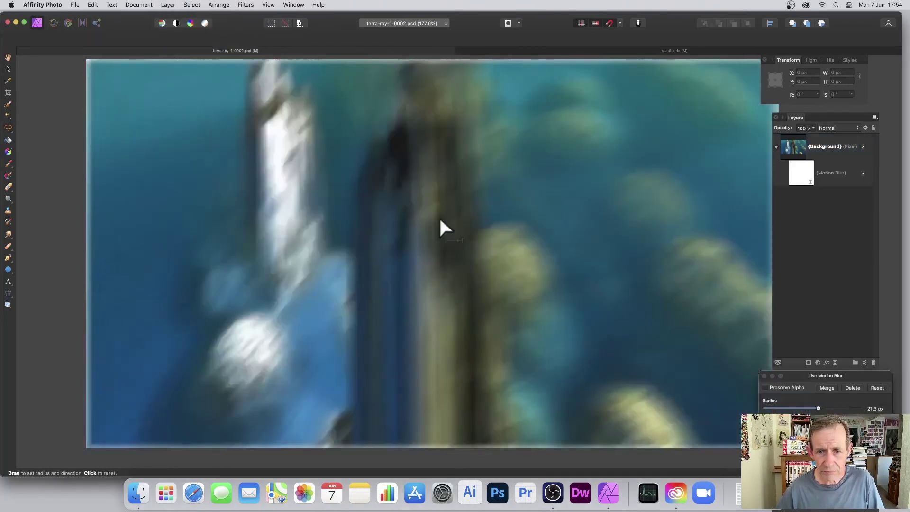
pyautogui.moveTo(440, 219); pyautogui.dragTo(584, 178)
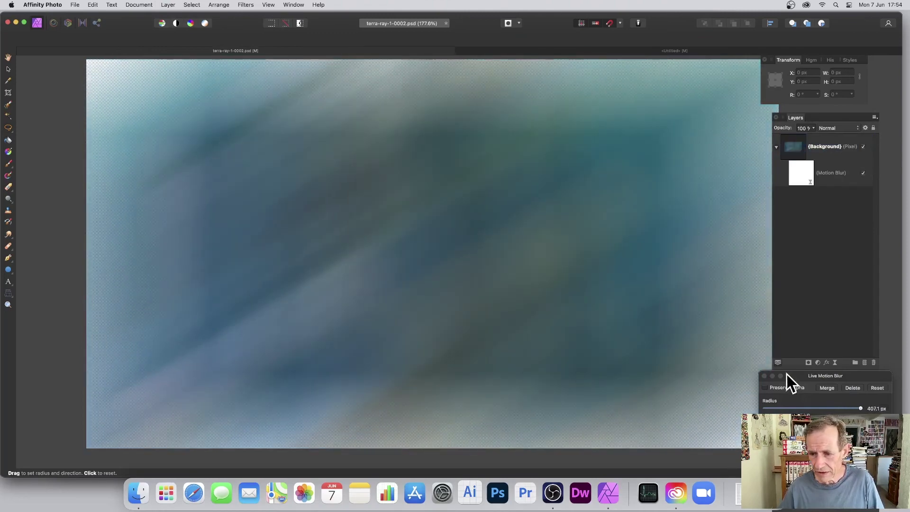
pyautogui.moveTo(793, 377); pyautogui.dragTo(689, 320)
pyautogui.click(664, 329)
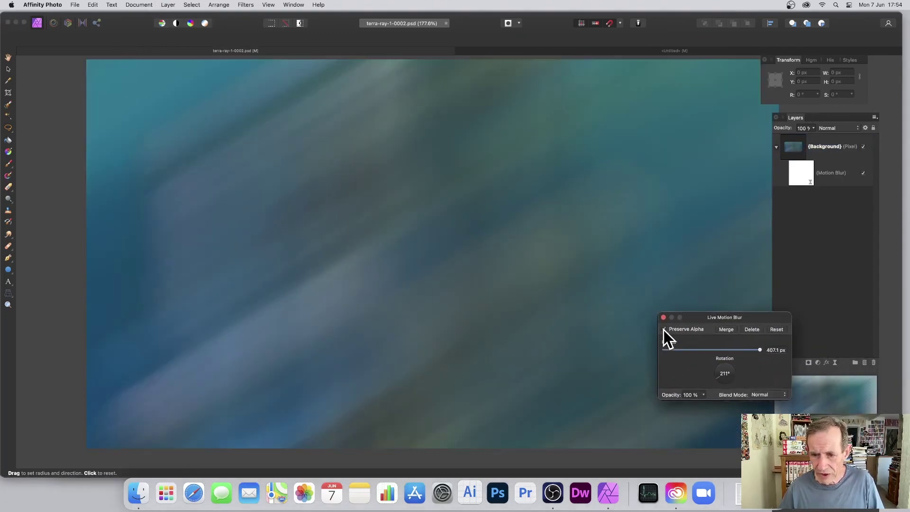
# - Set the live blur's blend mode to Colour Burn, close its settings and return to the untitled document
pyautogui.click(760, 395)
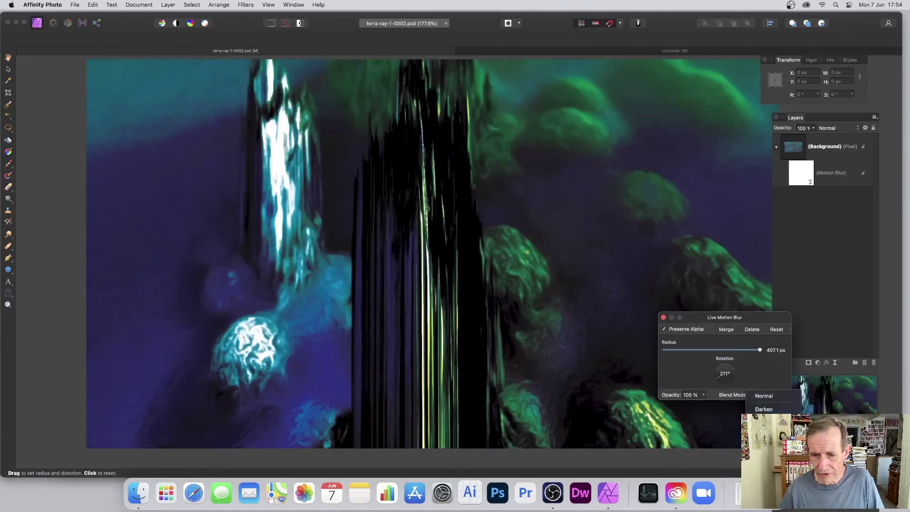
pyautogui.press('Return')
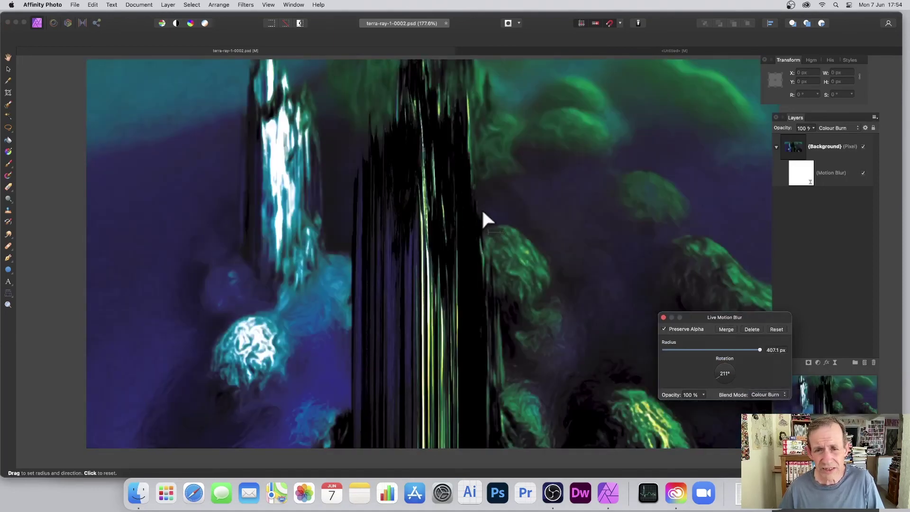
pyautogui.click(664, 317)
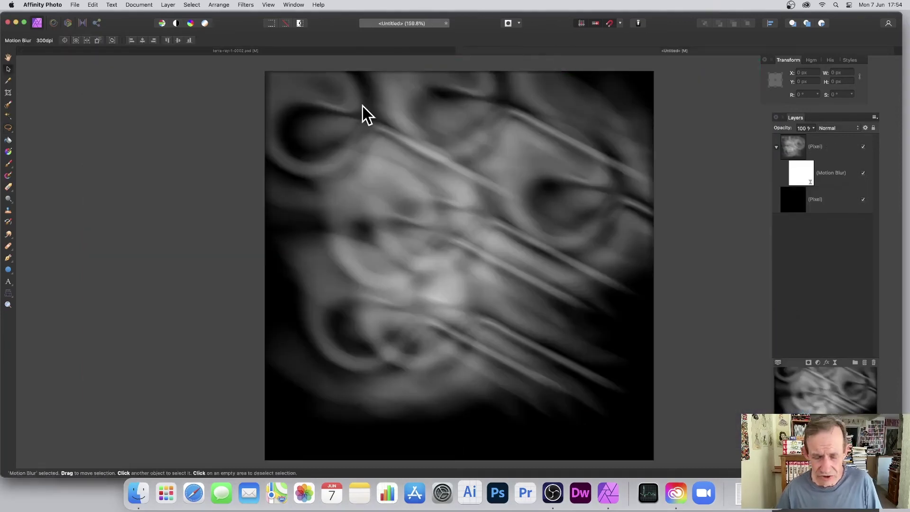
# - Undo the live blur, the merge, the swirl copies and the deformation, back to the single layer of straight blurred streaks
pyautogui.press('super+z')
pyautogui.press('super+z')
pyautogui.press('super+z')
pyautogui.press('super+z')
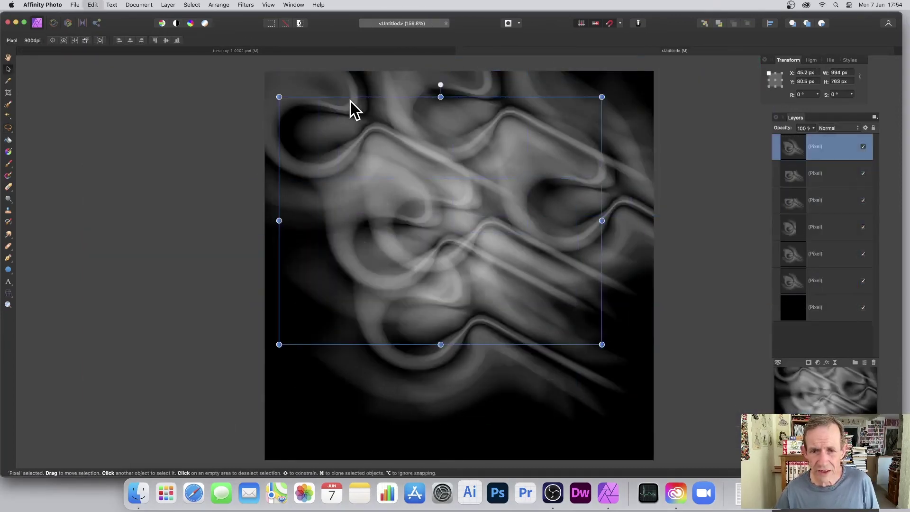
pyautogui.press('super+z')
pyautogui.press('super+z')
pyautogui.press('super+z')
pyautogui.press('super+z')
pyautogui.press('super+z')
pyautogui.press('super+z')
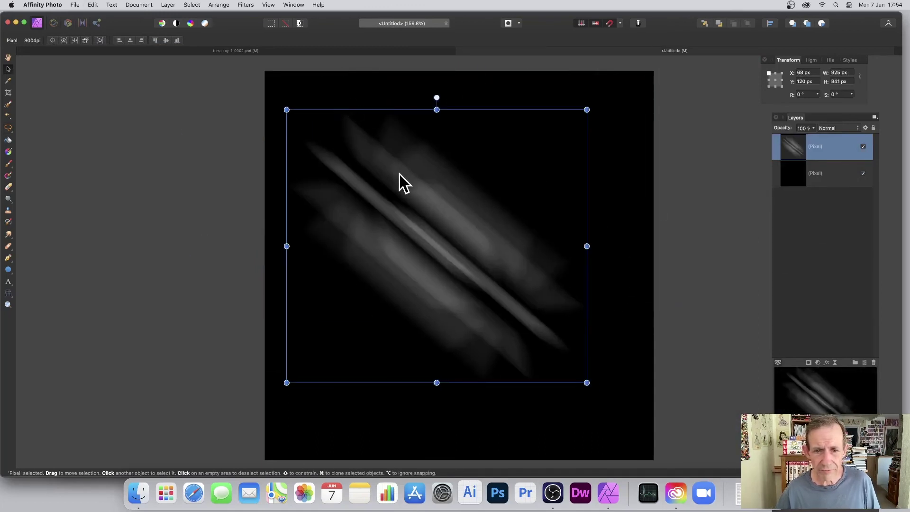
# - Move the streak layer to about X 103 px, Y 129 px and create a mirrored pattern layer from it
pyautogui.moveTo(400, 175); pyautogui.dragTo(411, 177)
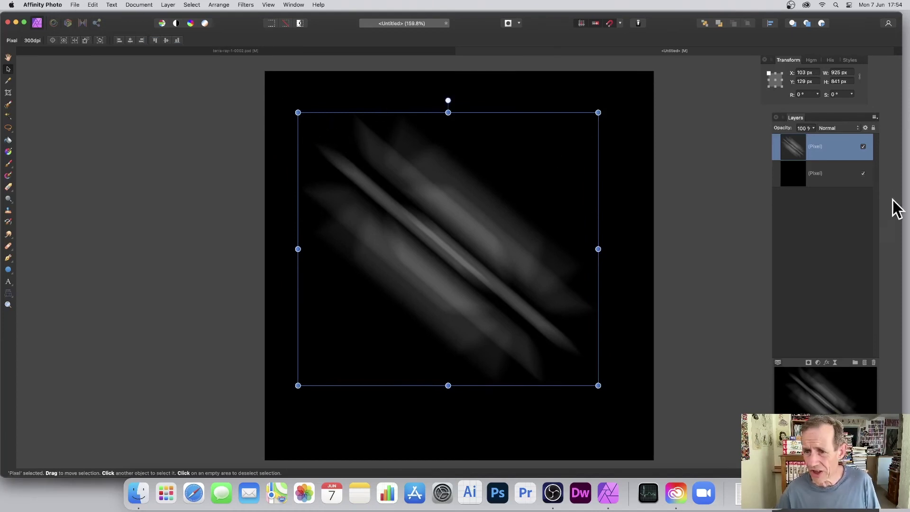
pyautogui.click(169, 4)
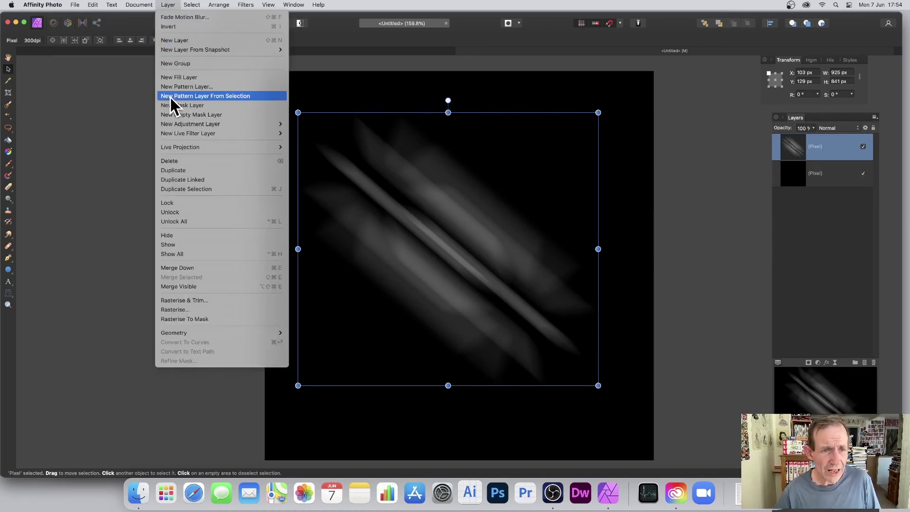
pyautogui.click(230, 95)
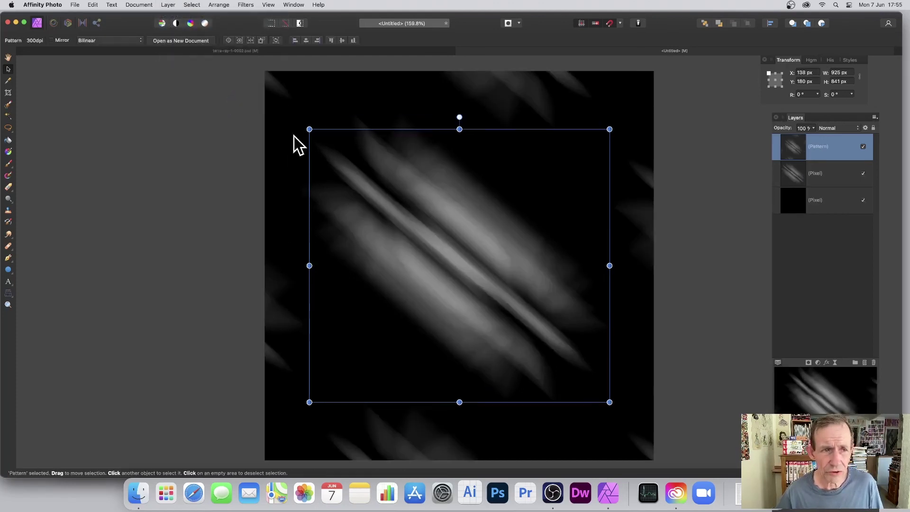
pyautogui.click(52, 40)
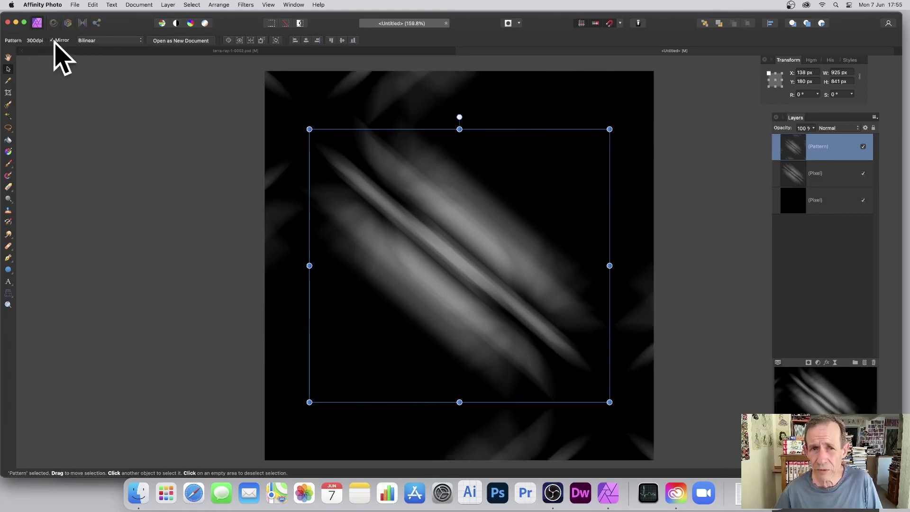
# - Hide the original streak layer and resize the mirrored pattern tile to about 550 × 500.1 px, rotated -3° near the page centre
pyautogui.moveTo(309, 129); pyautogui.dragTo(479, 284)
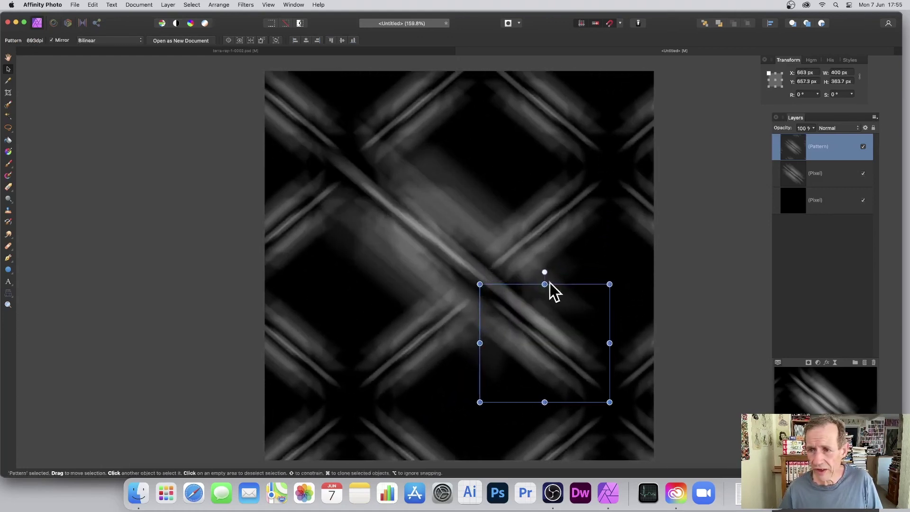
pyautogui.click(863, 174)
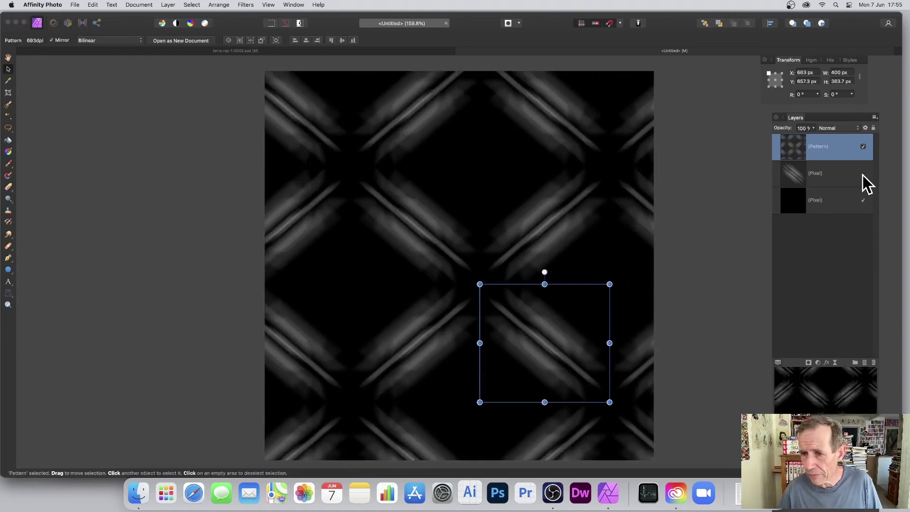
pyautogui.click(863, 200)
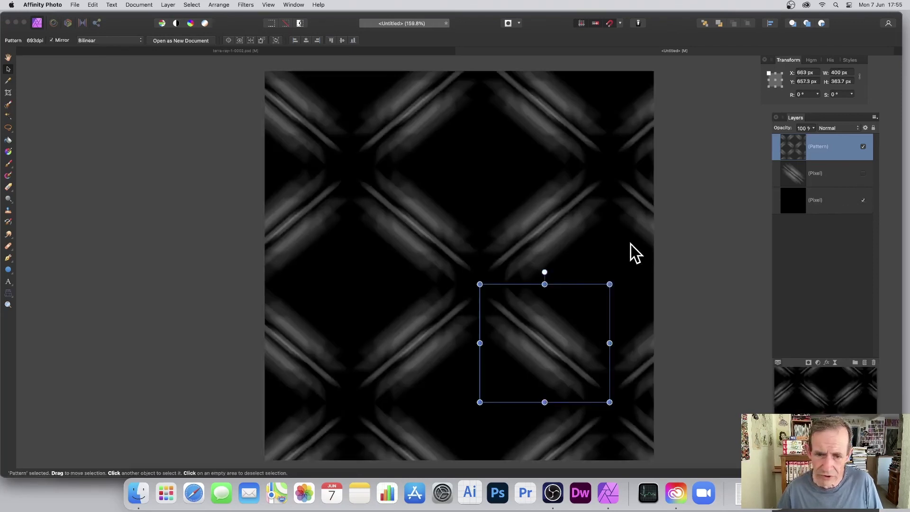
pyautogui.moveTo(480, 284); pyautogui.dragTo(433, 232)
pyautogui.moveTo(527, 289); pyautogui.dragTo(465, 209)
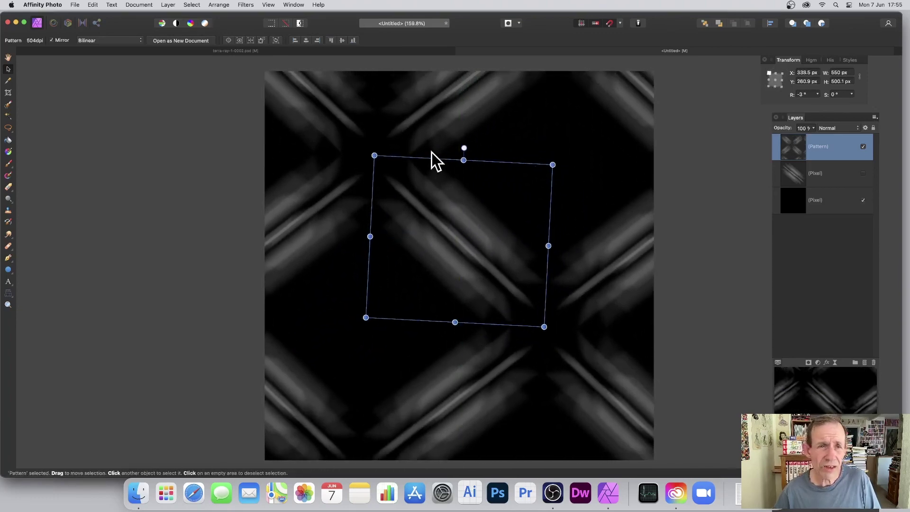
# - Apply a Motion Blur with a radius of about 57 px to the mirrored pattern layer
pyautogui.click(246, 5)
pyautogui.moveTo(275, 30)
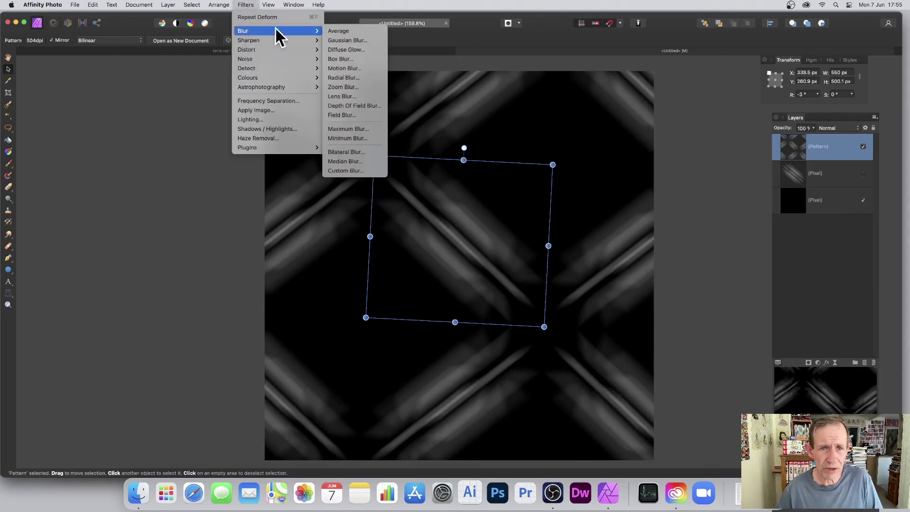
pyautogui.click(347, 68)
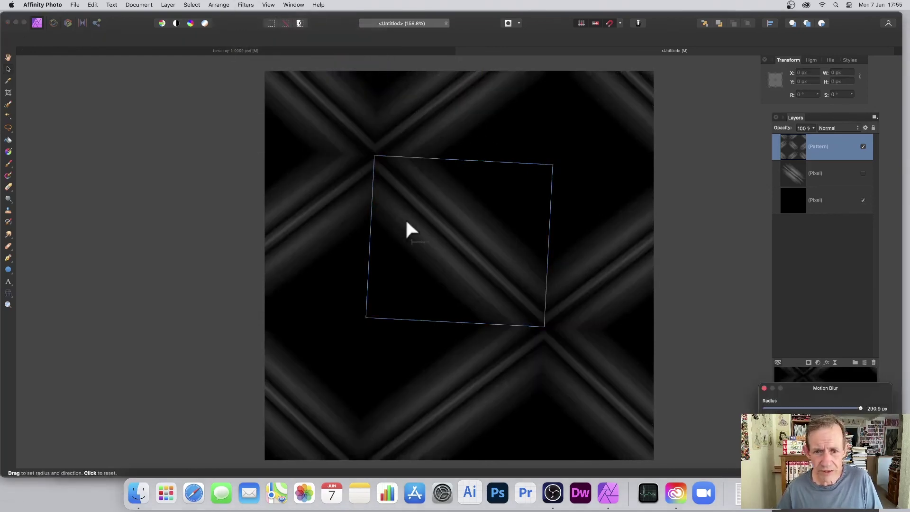
pyautogui.moveTo(445, 203); pyautogui.dragTo(534, 238)
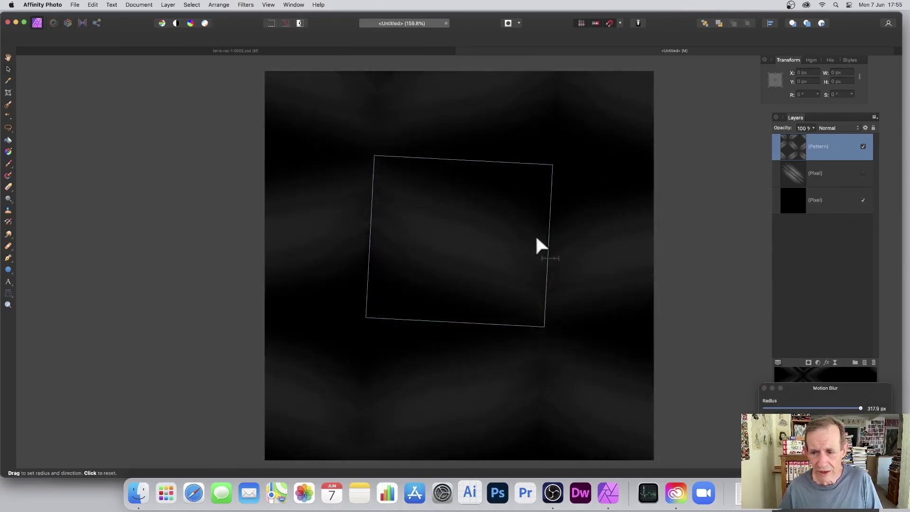
pyautogui.moveTo(480, 225); pyautogui.dragTo(460, 227)
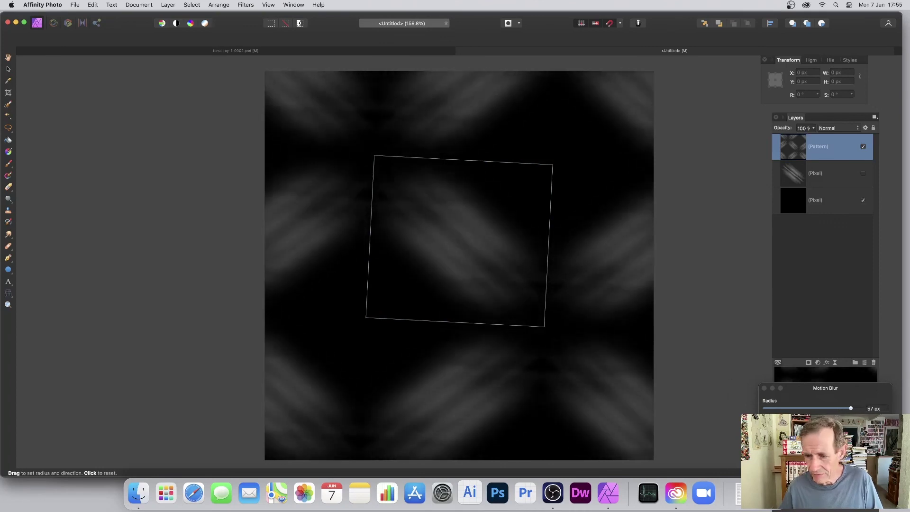
pyautogui.press('Return')
pyautogui.press('v')
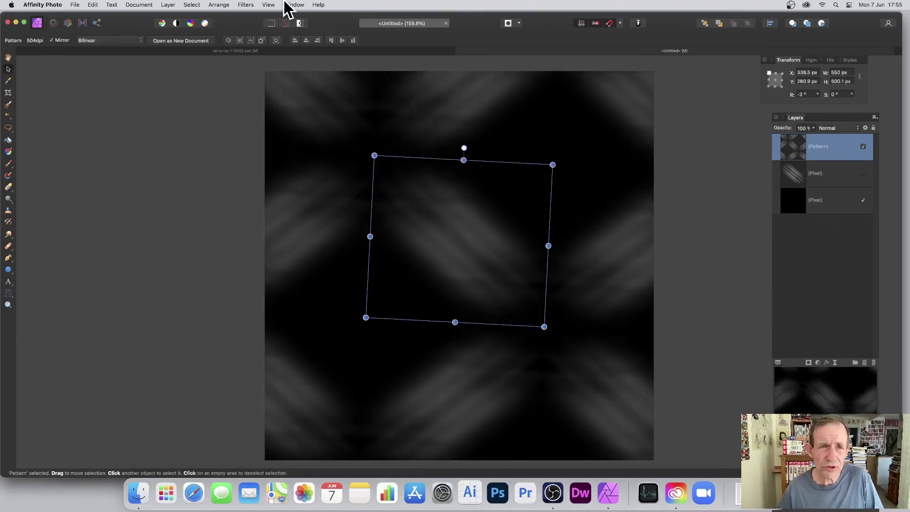
# - Rasterise the pattern layer and apply a Motion Blur with a radius of about 125.3 px and a rotation of about 176°
pyautogui.click(167, 6)
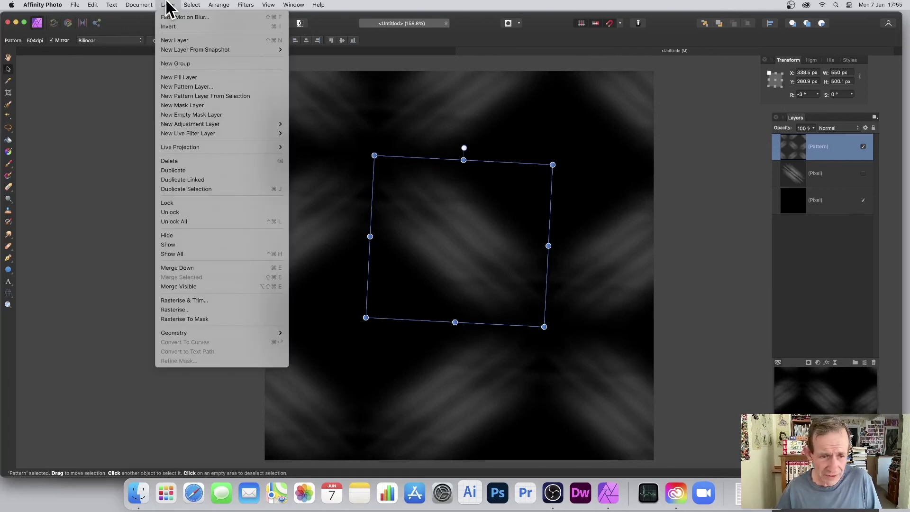
pyautogui.click(201, 309)
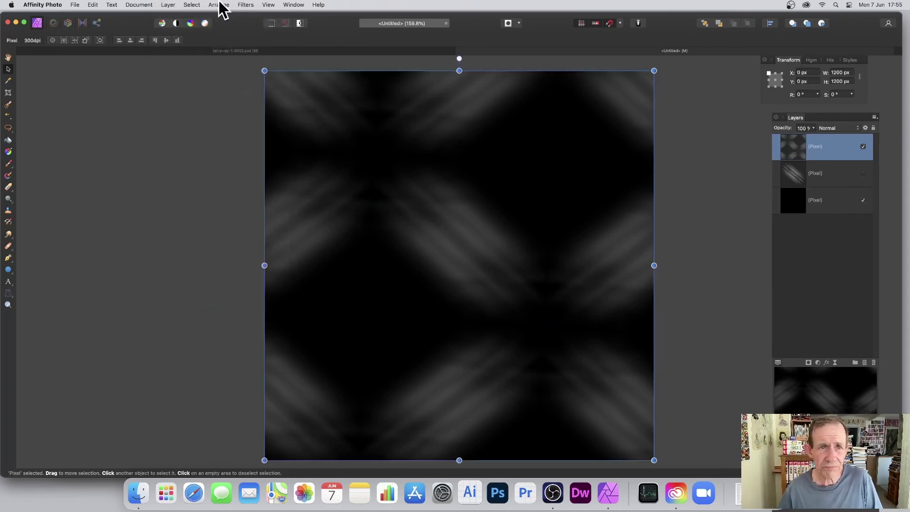
pyautogui.click(243, 5)
pyautogui.moveTo(247, 28)
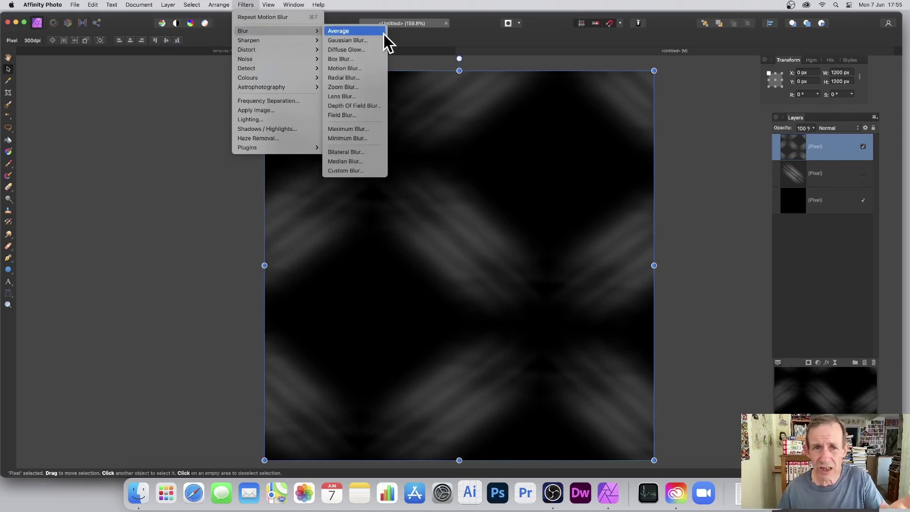
pyautogui.click(356, 69)
pyautogui.moveTo(830, 394); pyautogui.dragTo(528, 182)
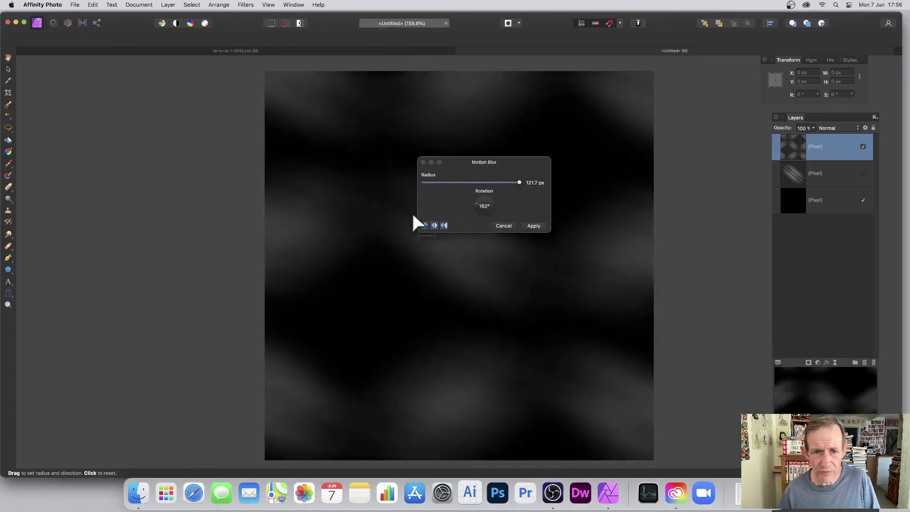
pyautogui.moveTo(412, 212)
pyautogui.mouseDown()
pyautogui.moveTo(405, 237)
pyautogui.moveTo(355, 167)
pyautogui.moveTo(384, 206)
pyautogui.moveTo(382, 188)
pyautogui.moveTo(397, 198)
pyautogui.mouseUp()
pyautogui.click(534, 225)
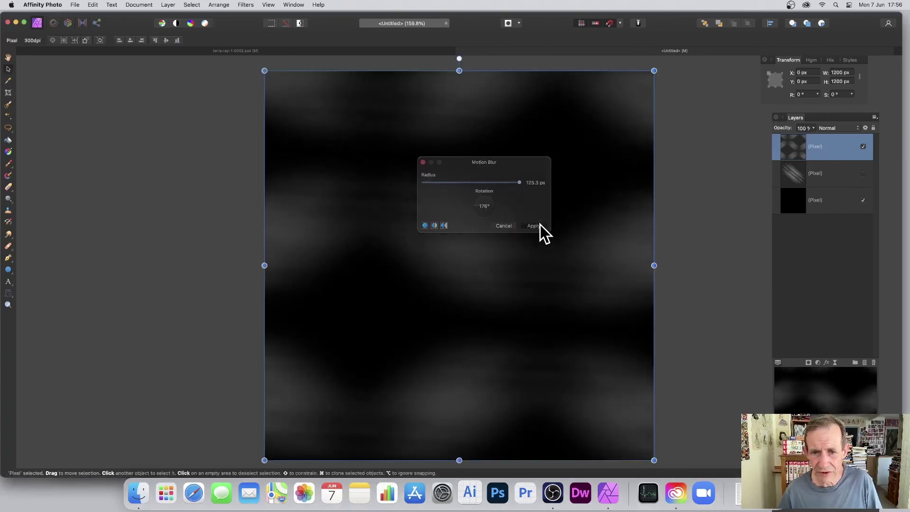